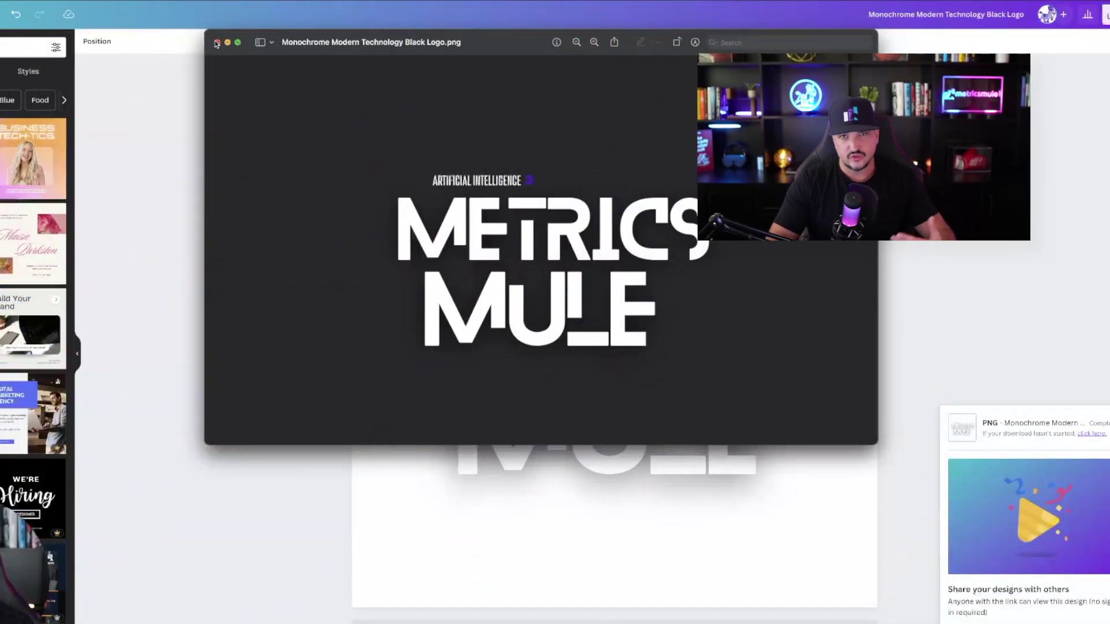
Step: Close the preview to reveal the purple A letter logo reading AQUOS and METRICSMULE
{"action": "left_click", "coordinate": [216, 43]}
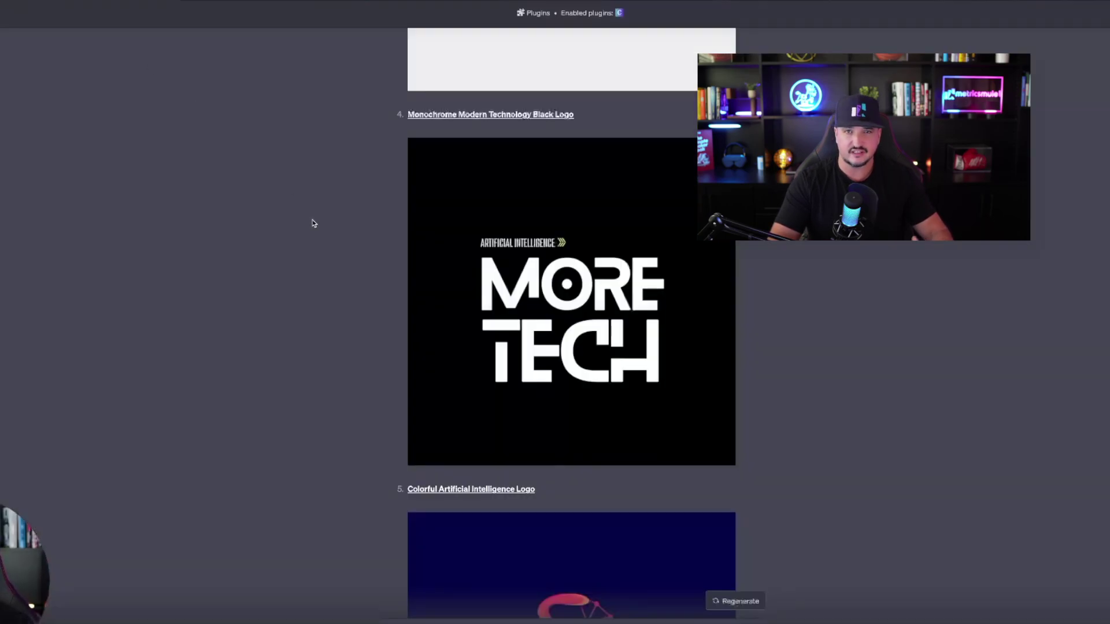
{"action": "scroll", "coordinate": [312, 223], "scroll_direction": "down", "scroll_amount": 6}
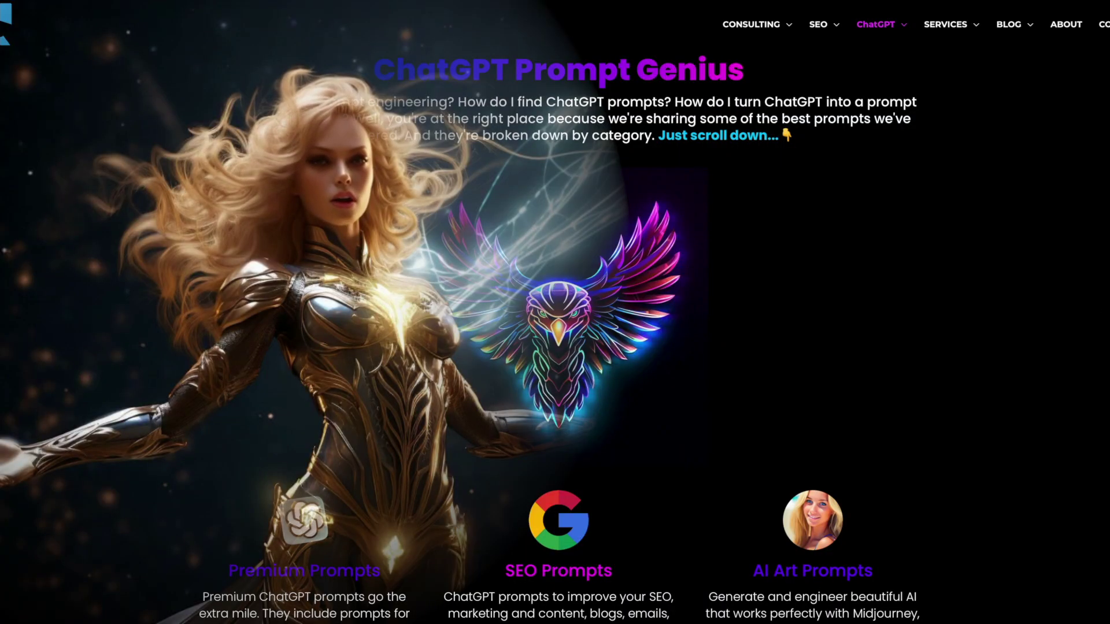
Step: Expand the WebPilot prompt section on the Prompt Genius page
{"action": "scroll", "coordinate": [525, 414], "scroll_direction": "down", "scroll_amount": 8}
{"action": "left_click", "coordinate": [525, 413]}
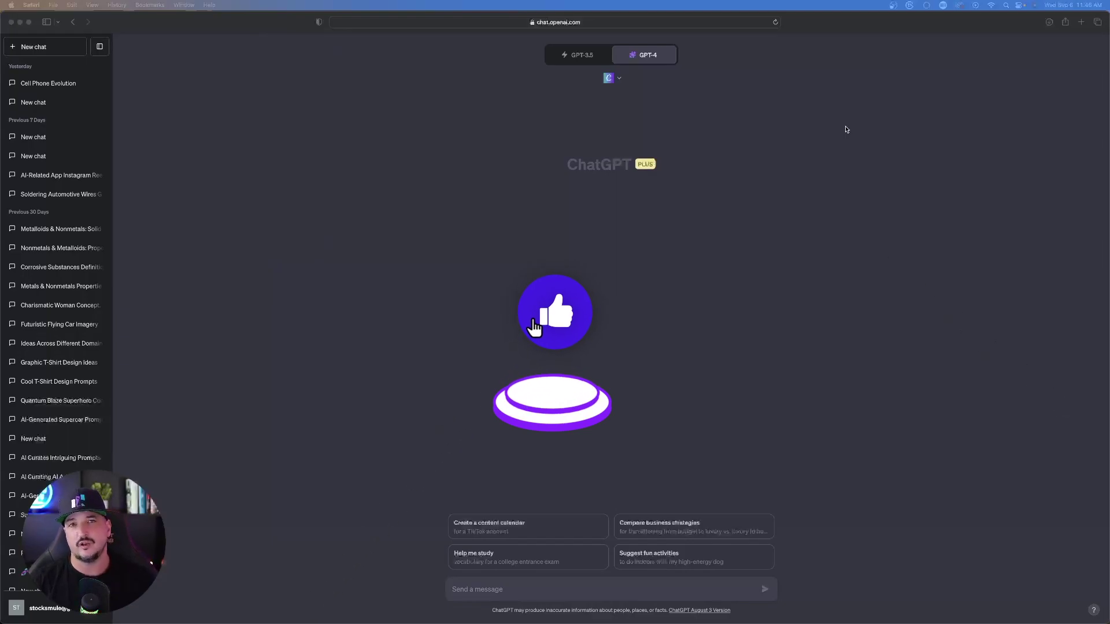
Step: Browse the GPT-4 plugin list and search the Plugin store for 'ca'
{"action": "left_click", "coordinate": [590, 85]}
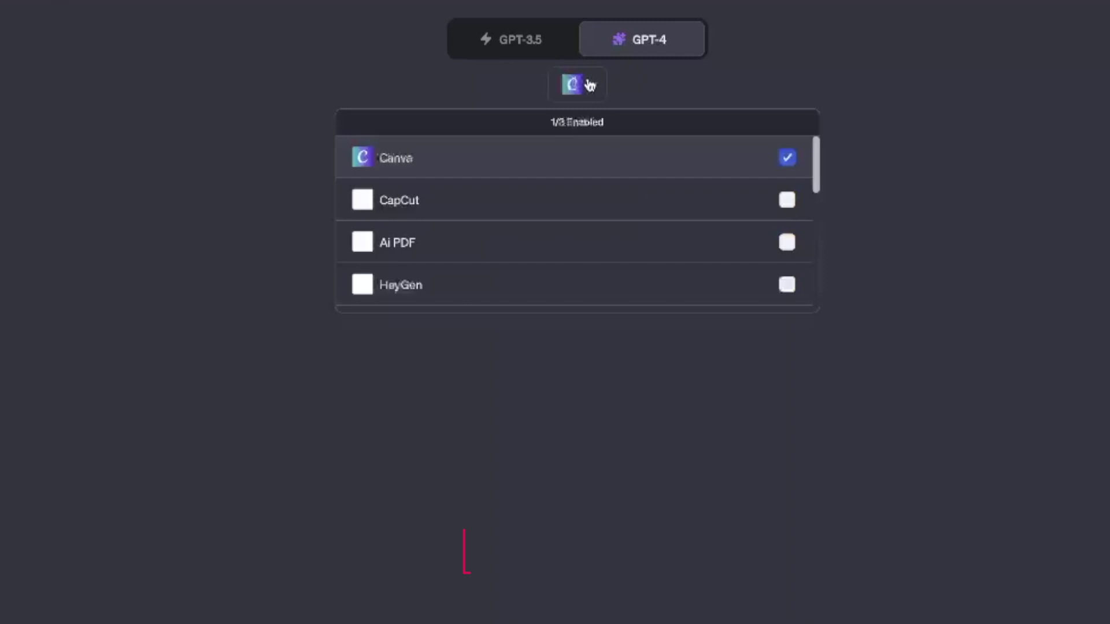
{"action": "scroll", "coordinate": [488, 240], "scroll_direction": "down", "scroll_amount": 5}
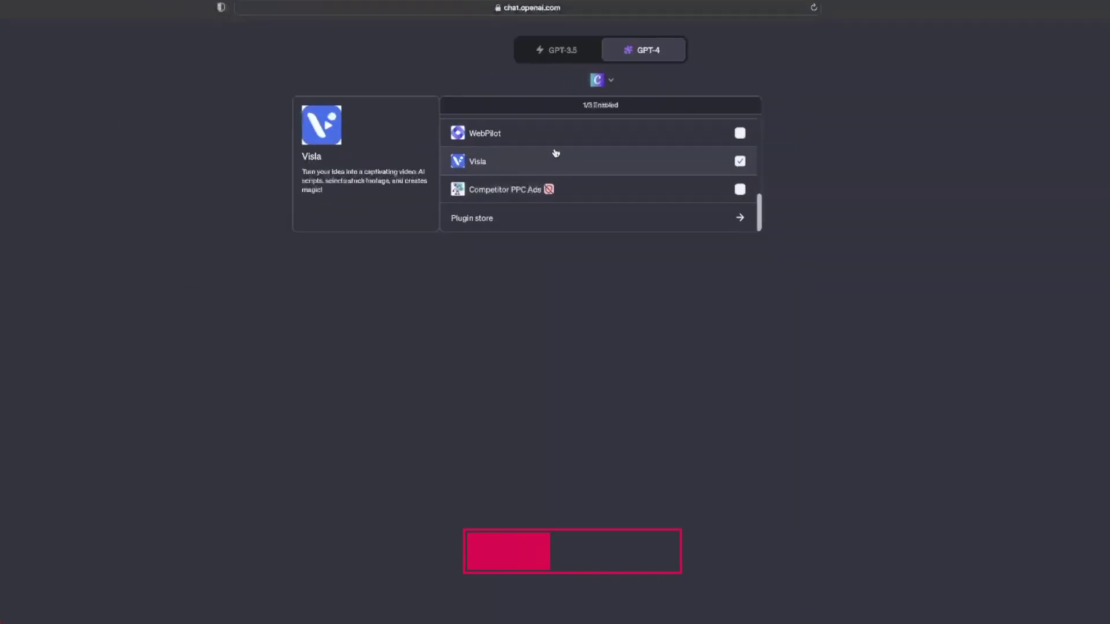
{"action": "left_click", "coordinate": [405, 246]}
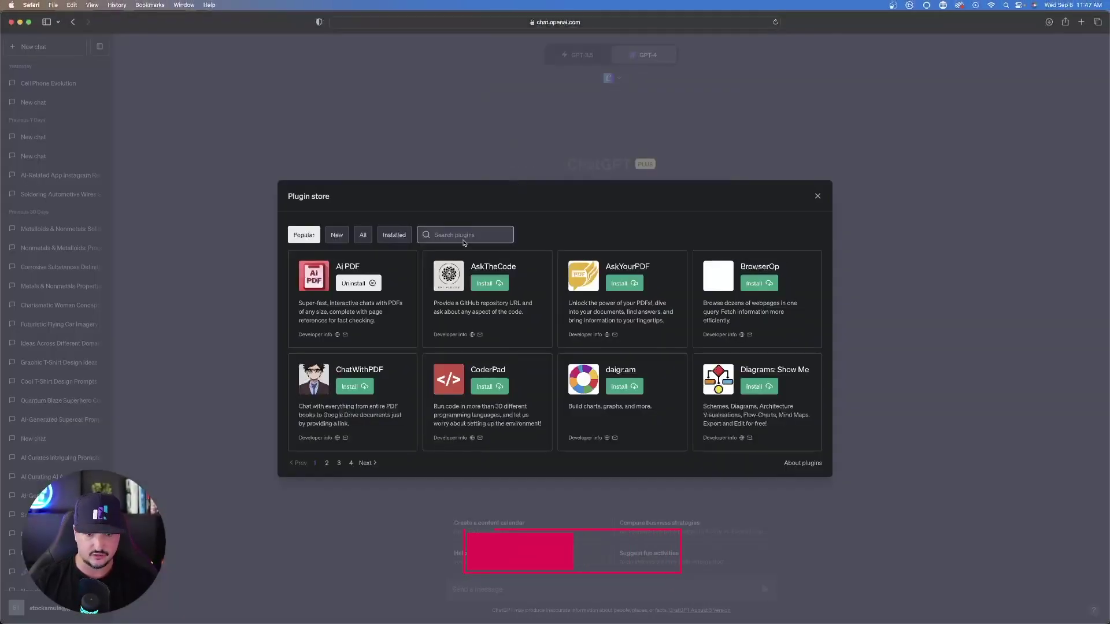
{"action": "left_click", "coordinate": [463, 235]}
{"action": "type", "text": "ca"}
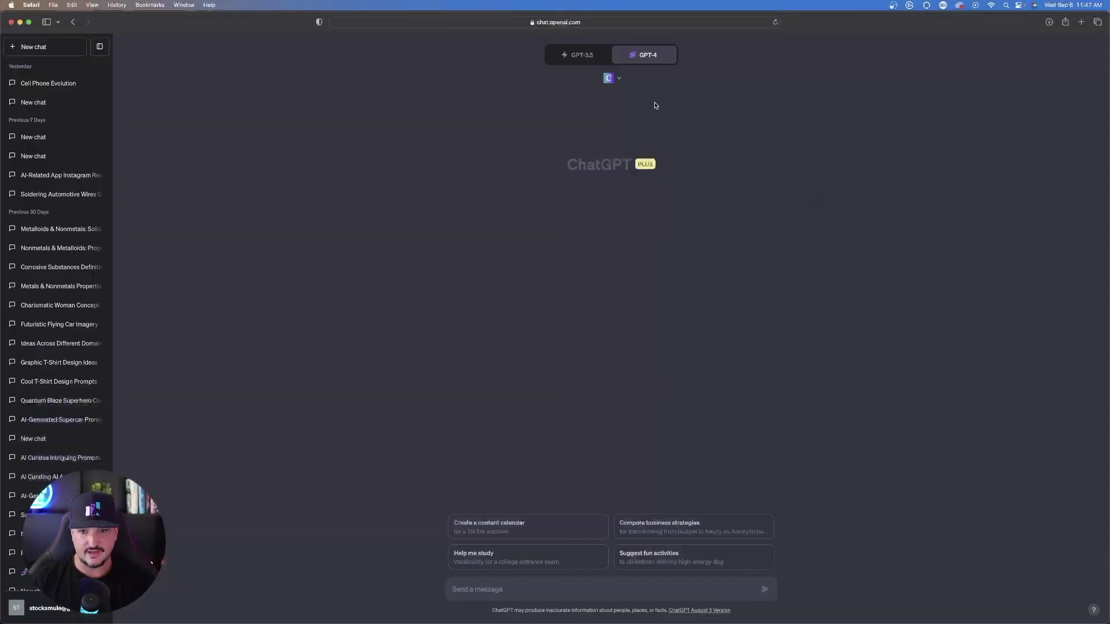
Step: Reopen the plugin dropdown to check that Canva is ticked
{"action": "left_click", "coordinate": [619, 79]}
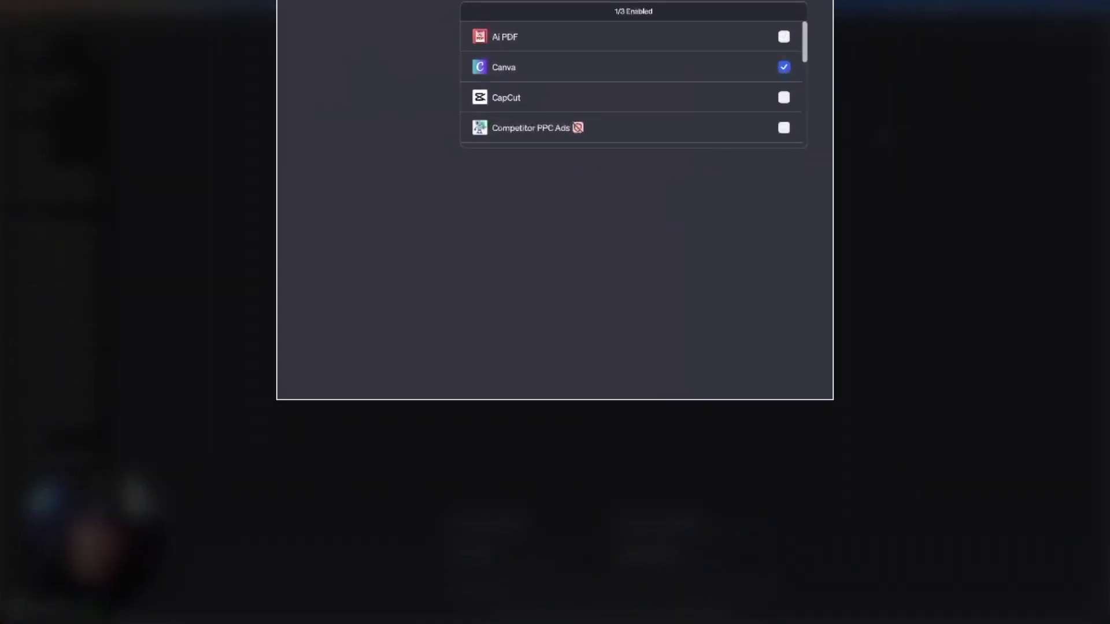
{"action": "left_click", "coordinate": [624, 2]}
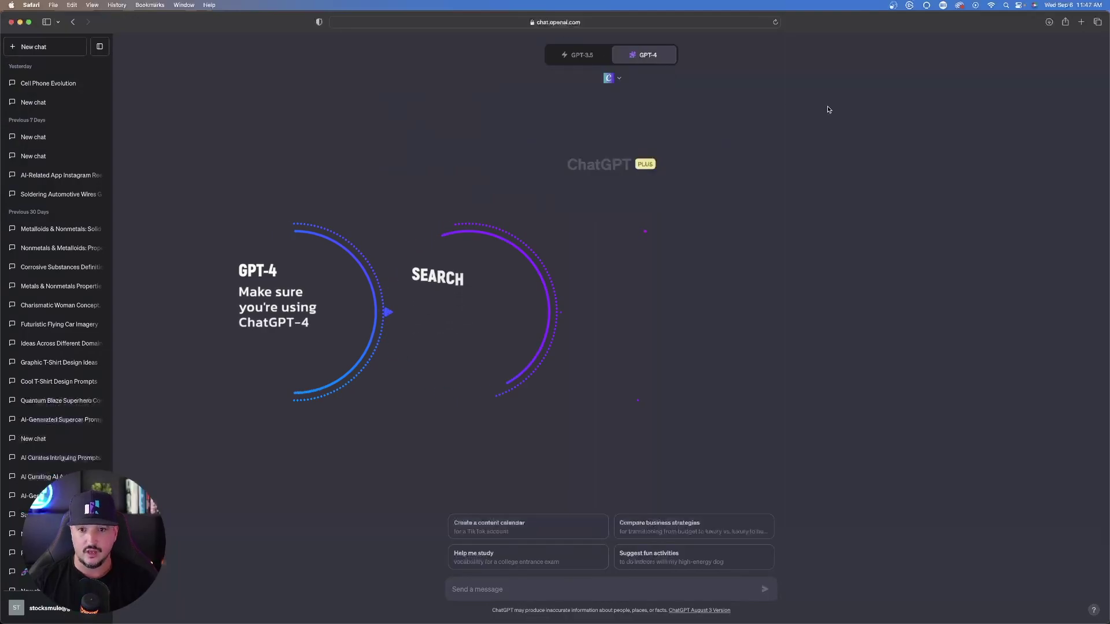
{"action": "left_click", "coordinate": [620, 80]}
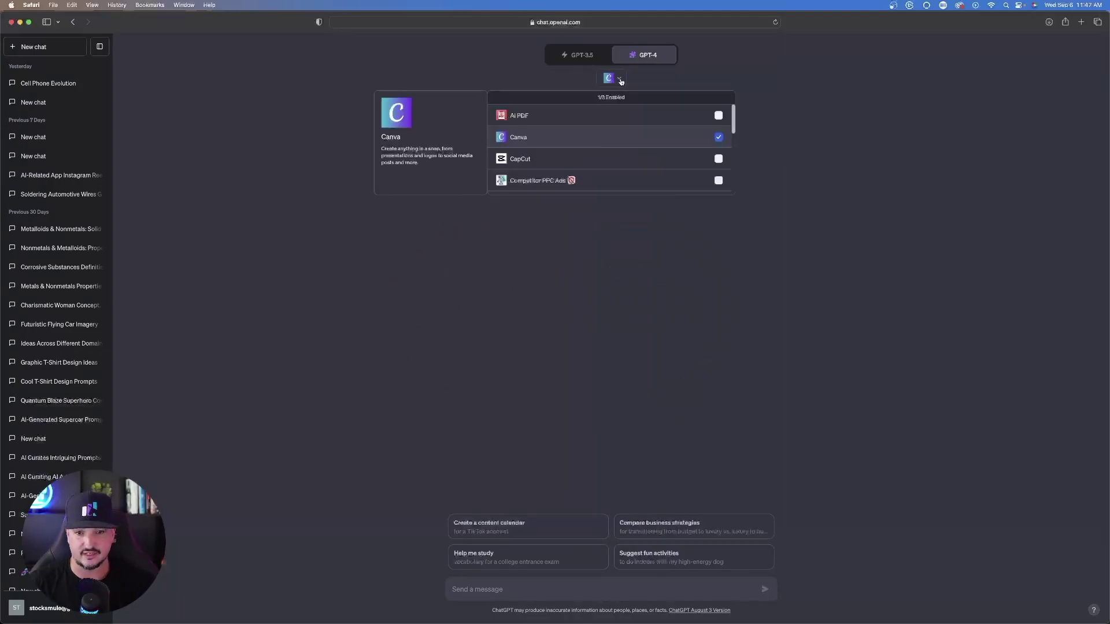
Step: Send 'How does the Canva plugin work? Can you also please provide me with some examples?'
{"action": "left_click", "coordinate": [629, 160]}
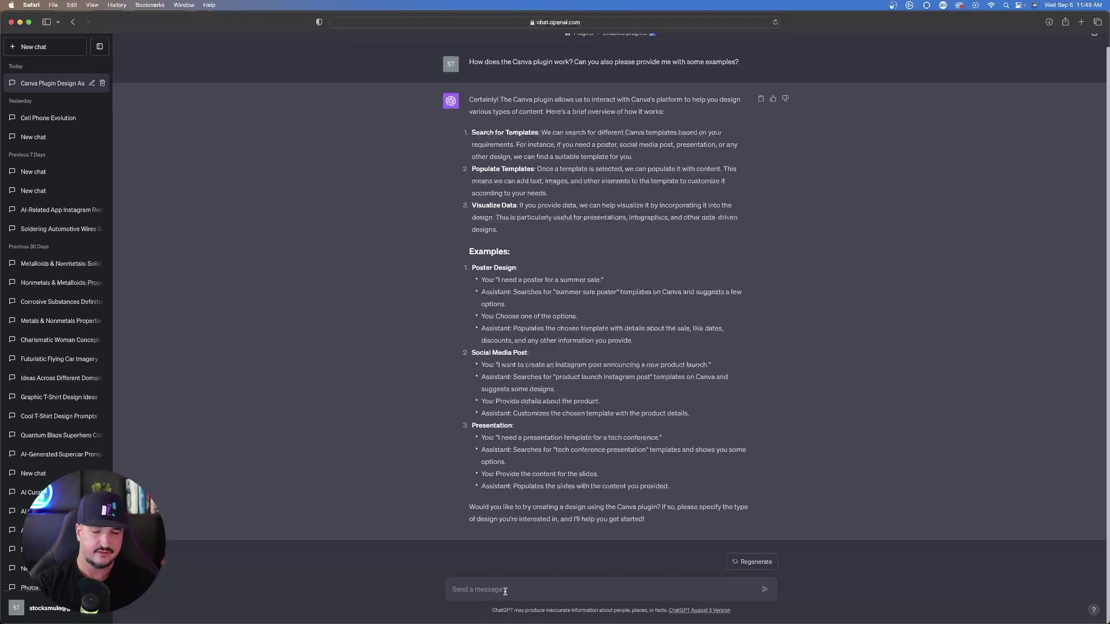
Step: Ask for unique, out-of-the-box Canva examples, read them, then send 'Please make number 6'
{"action": "type", "text": "Can you please give me some unique and out of the box examples?"}
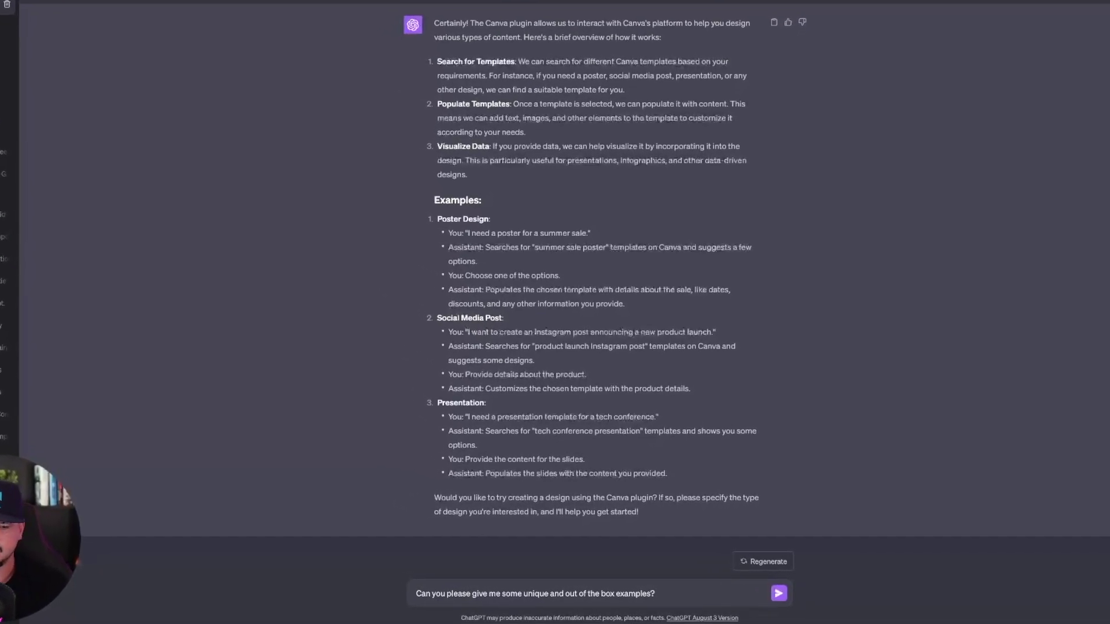
{"action": "key", "text": "Return"}
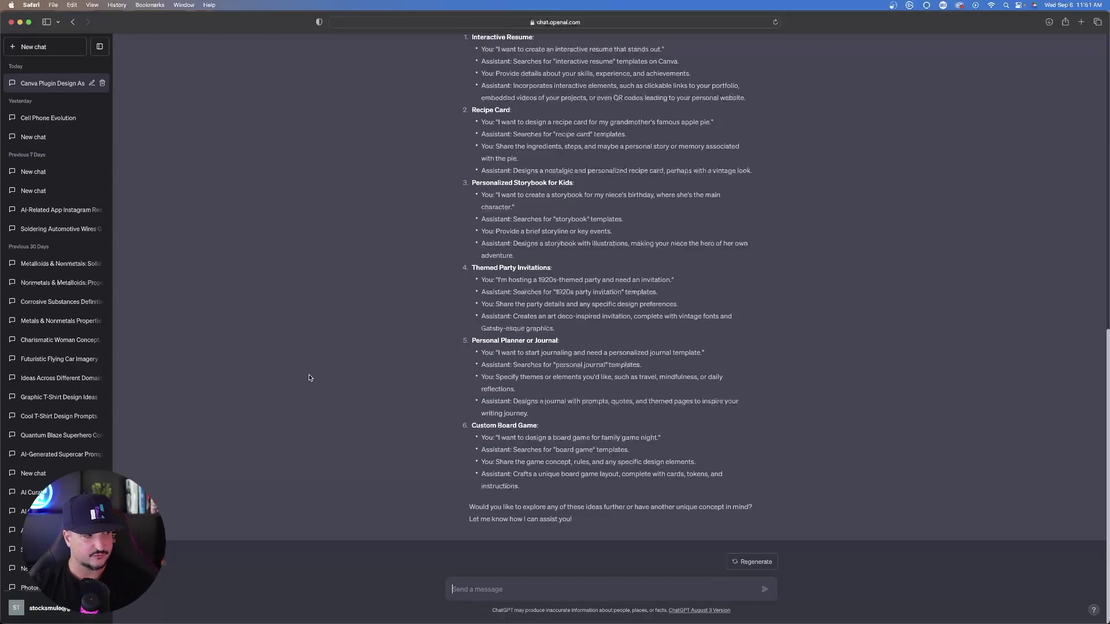
{"action": "scroll", "coordinate": [352, 265], "scroll_direction": "up", "scroll_amount": 10}
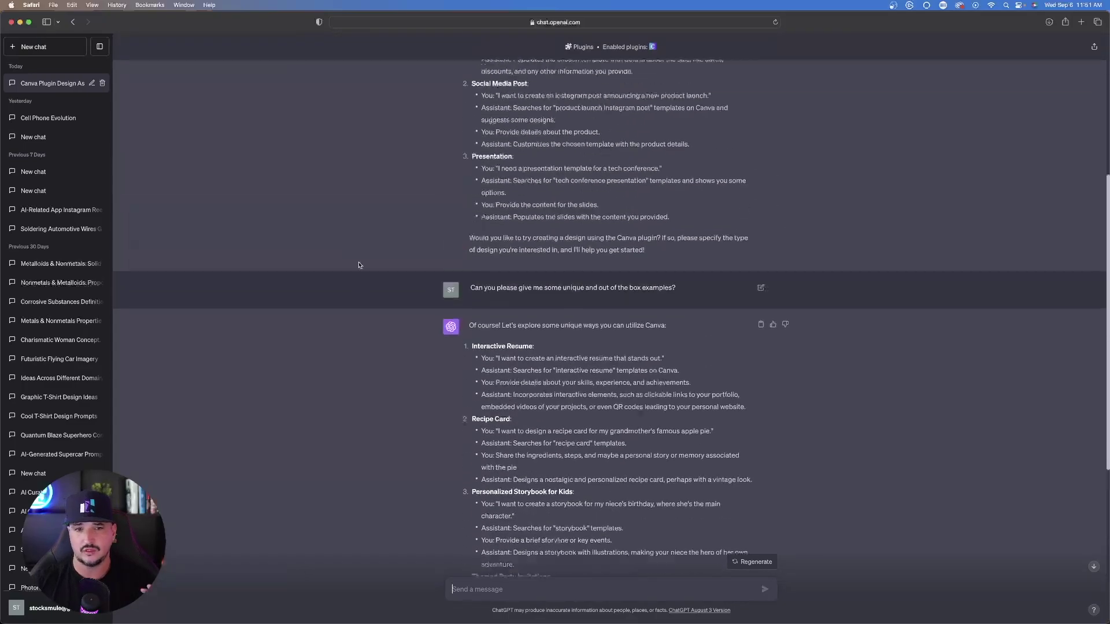
{"action": "scroll", "coordinate": [412, 248], "scroll_direction": "down", "scroll_amount": 10}
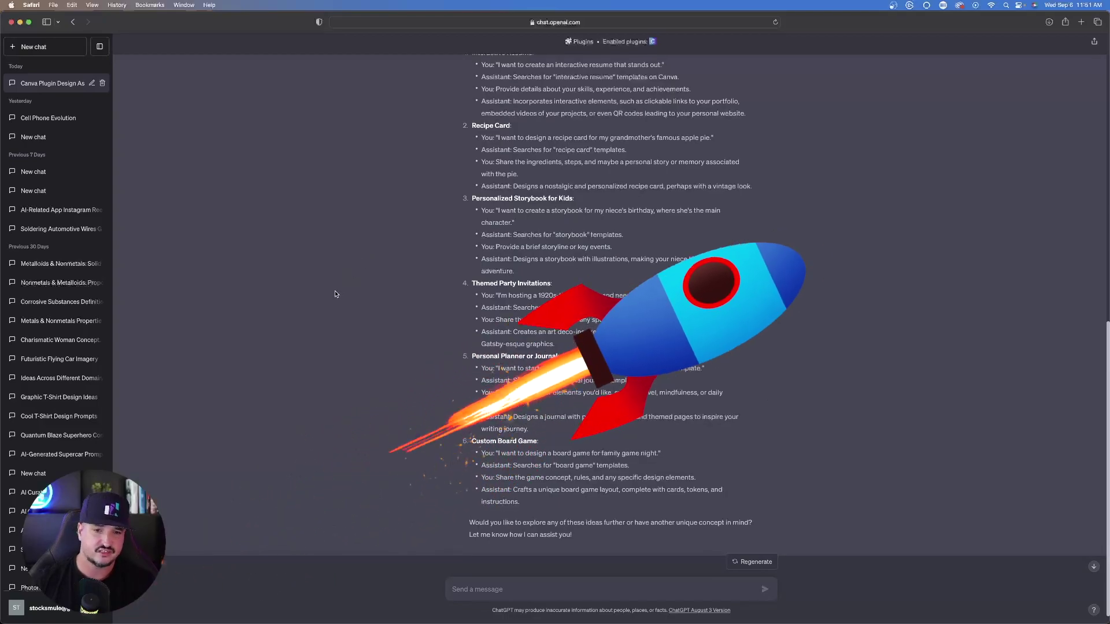
{"action": "scroll", "coordinate": [341, 324], "scroll_direction": "down", "scroll_amount": 1}
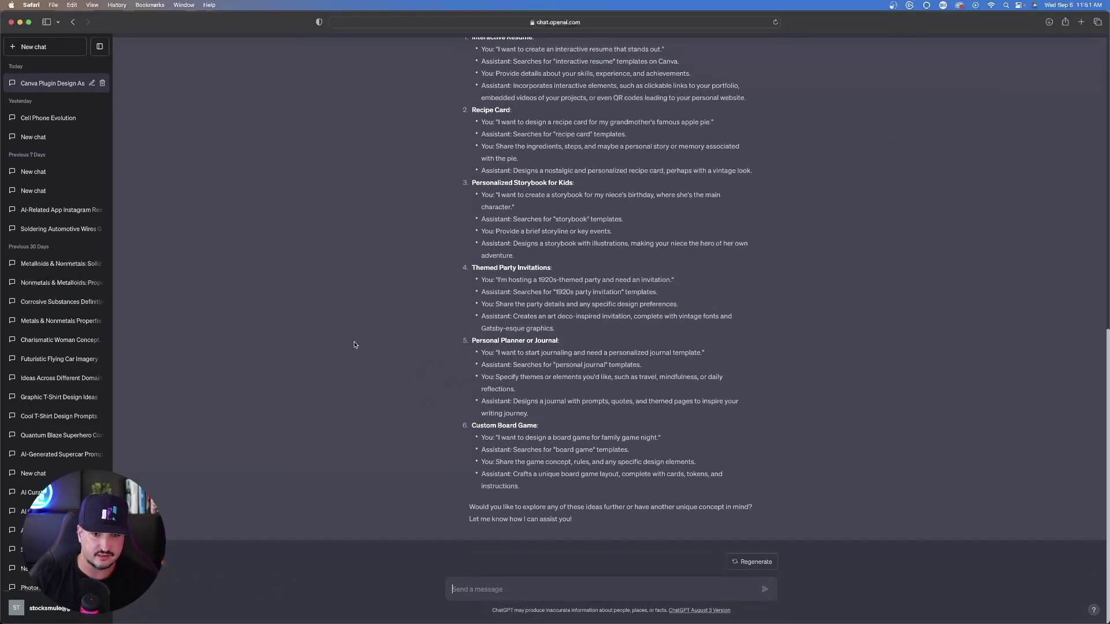
{"action": "scroll", "coordinate": [356, 324], "scroll_direction": "up", "scroll_amount": 5}
{"action": "scroll", "coordinate": [359, 319], "scroll_direction": "down", "scroll_amount": 5}
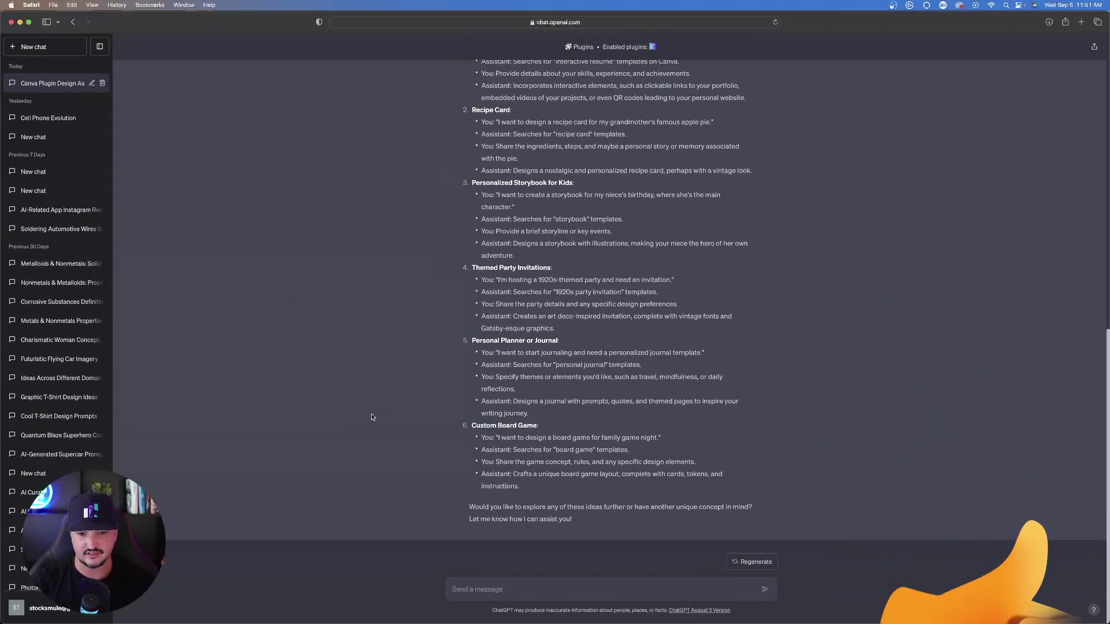
{"action": "type", "text": "Please make number 6"}
{"action": "key", "text": "Return"}
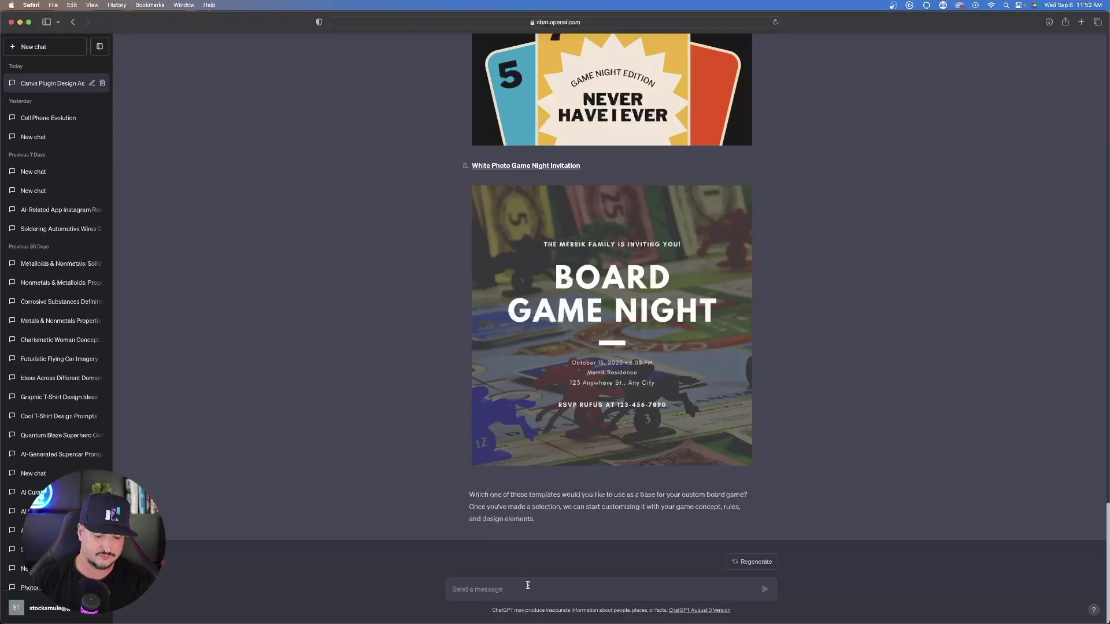
Step: Paste and send the futuristic, minimalist AI startup logo request
{"action": "type", "text": "I'm creating an AI startup company. Please generate technology, innovative, minimalistic, futuristic logos for me."}
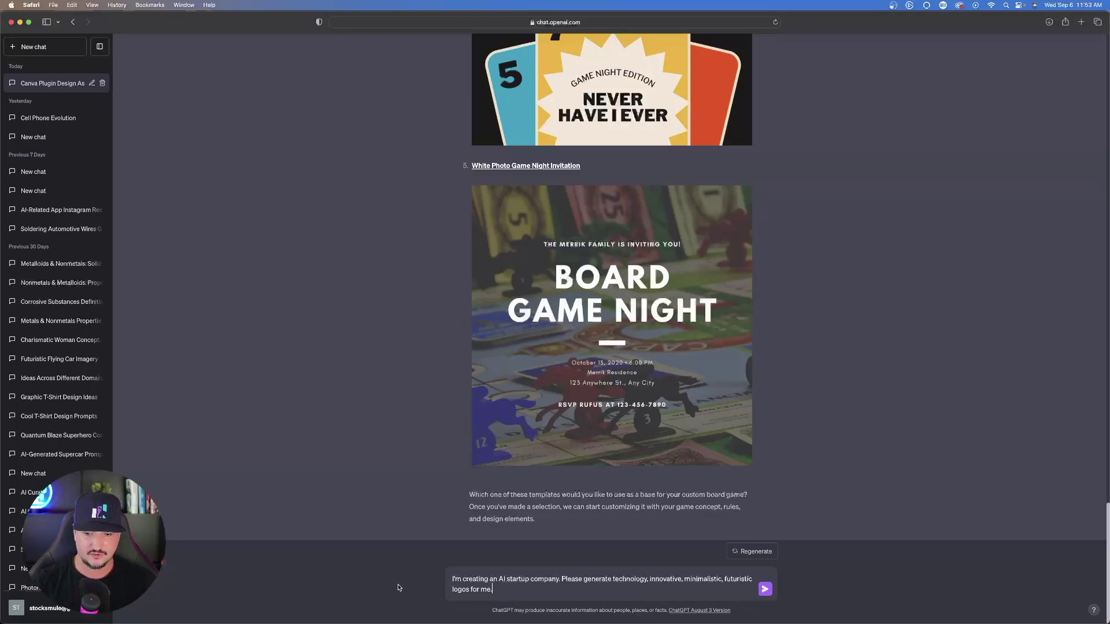
{"action": "left_click", "coordinate": [765, 591]}
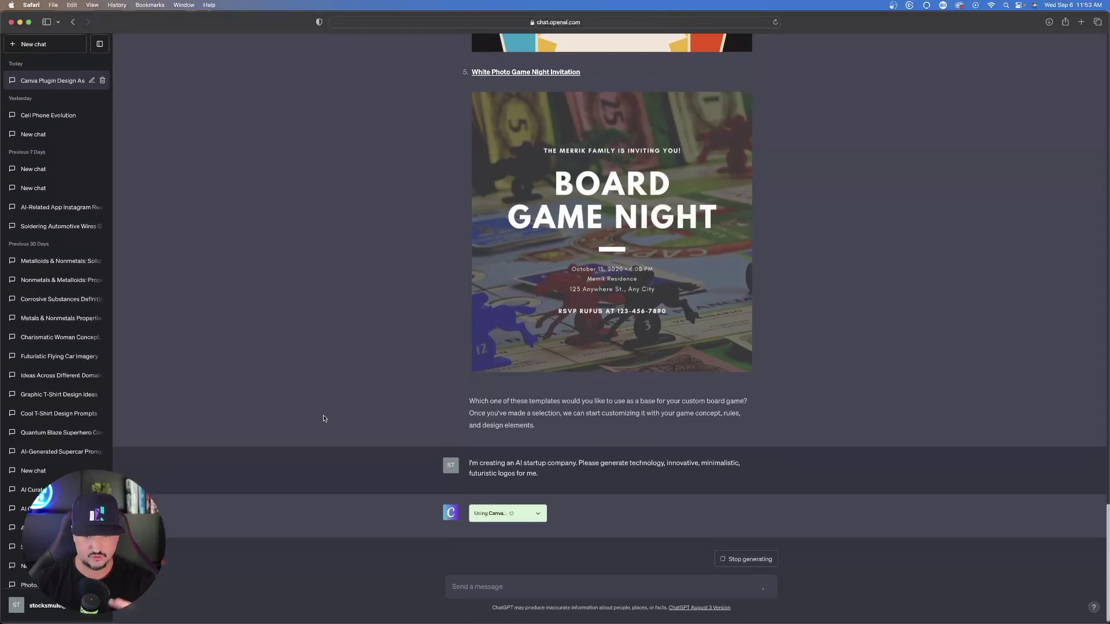
Step: Review the Canva logo suggestions and open the A Letter Tech Logo template
{"action": "scroll", "coordinate": [356, 277], "scroll_direction": "up", "scroll_amount": 10}
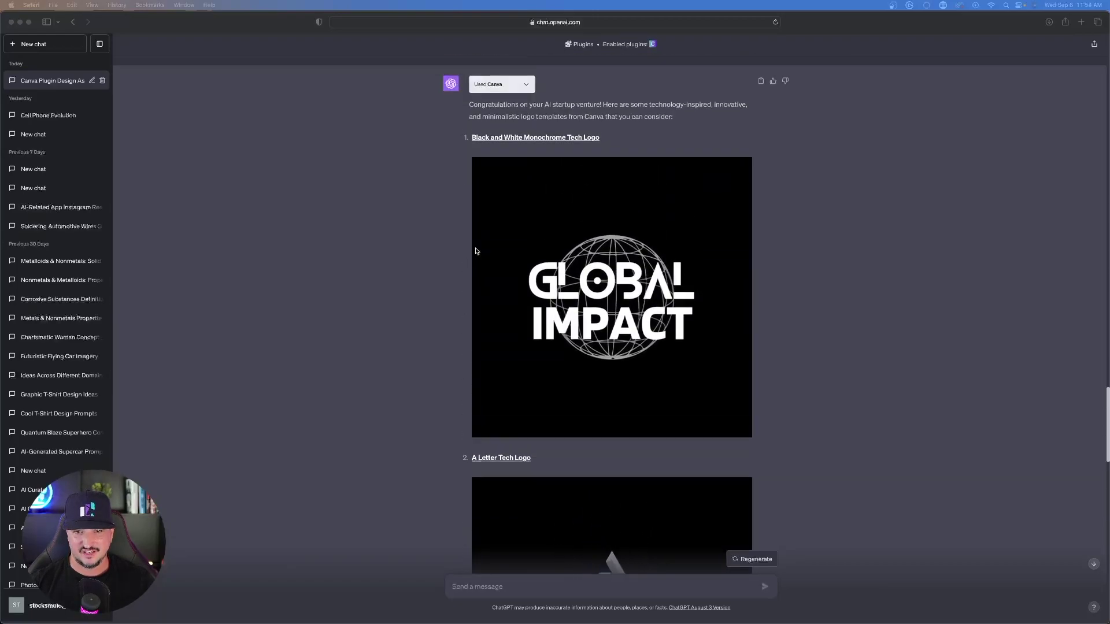
{"action": "scroll", "coordinate": [356, 276], "scroll_direction": "down", "scroll_amount": 3}
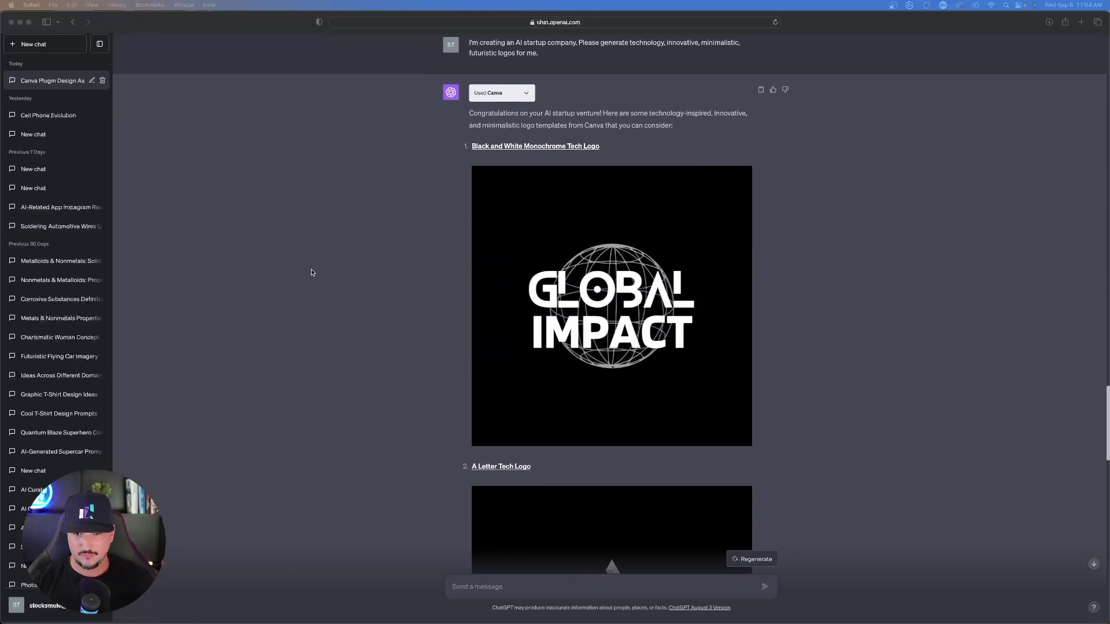
{"action": "scroll", "coordinate": [324, 277], "scroll_direction": "down", "scroll_amount": 2}
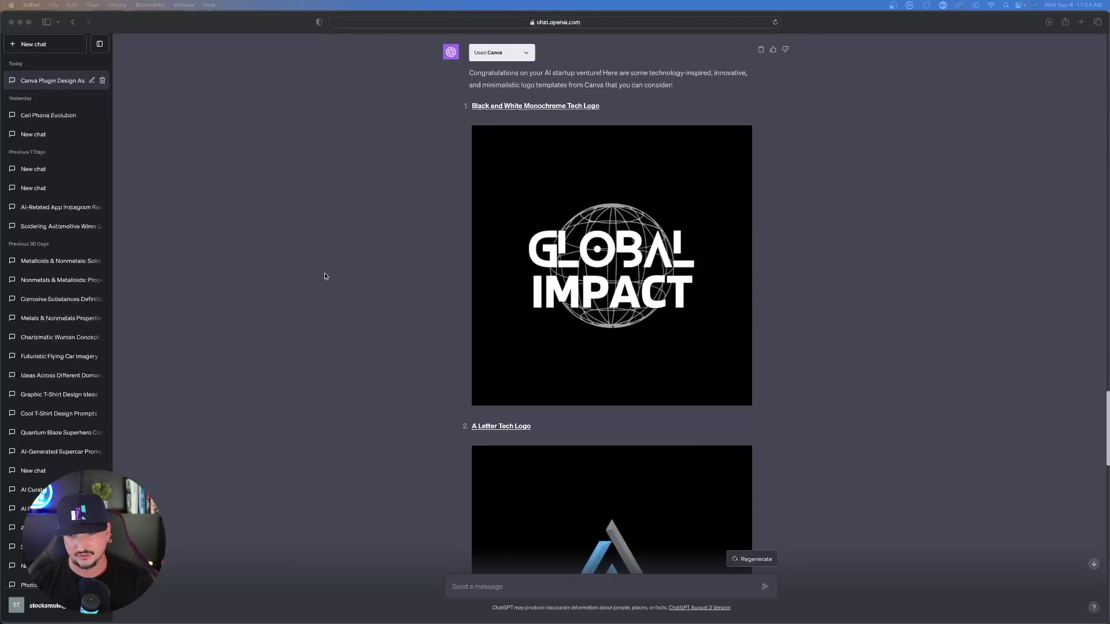
{"action": "scroll", "coordinate": [324, 277], "scroll_direction": "down", "scroll_amount": 3}
{"action": "scroll", "coordinate": [343, 240], "scroll_direction": "up", "scroll_amount": 3}
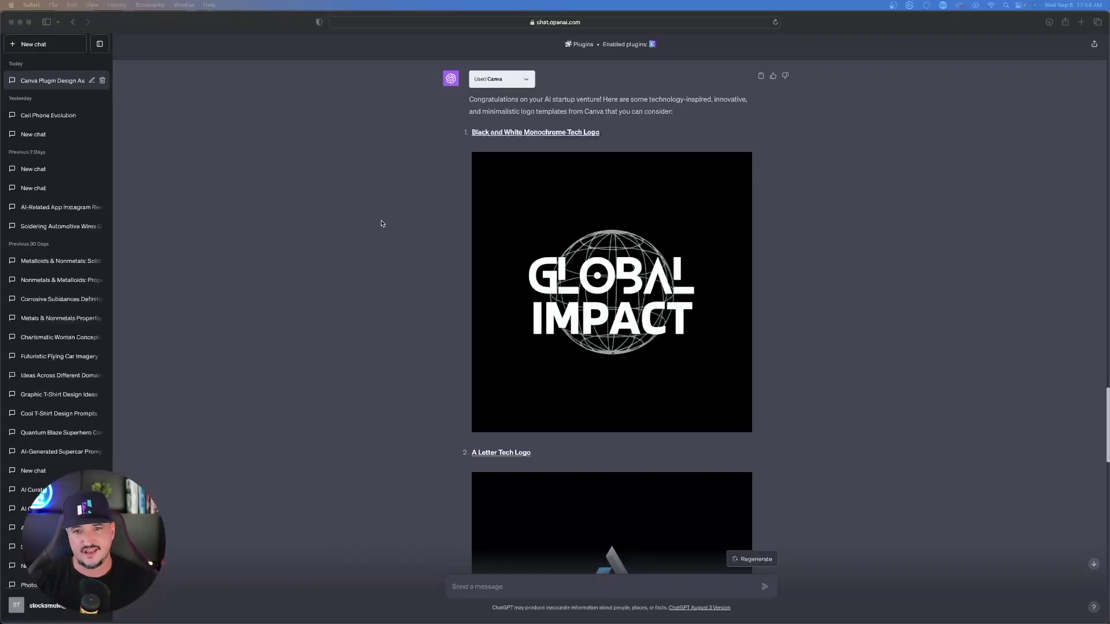
{"action": "scroll", "coordinate": [372, 228], "scroll_direction": "down", "scroll_amount": 10}
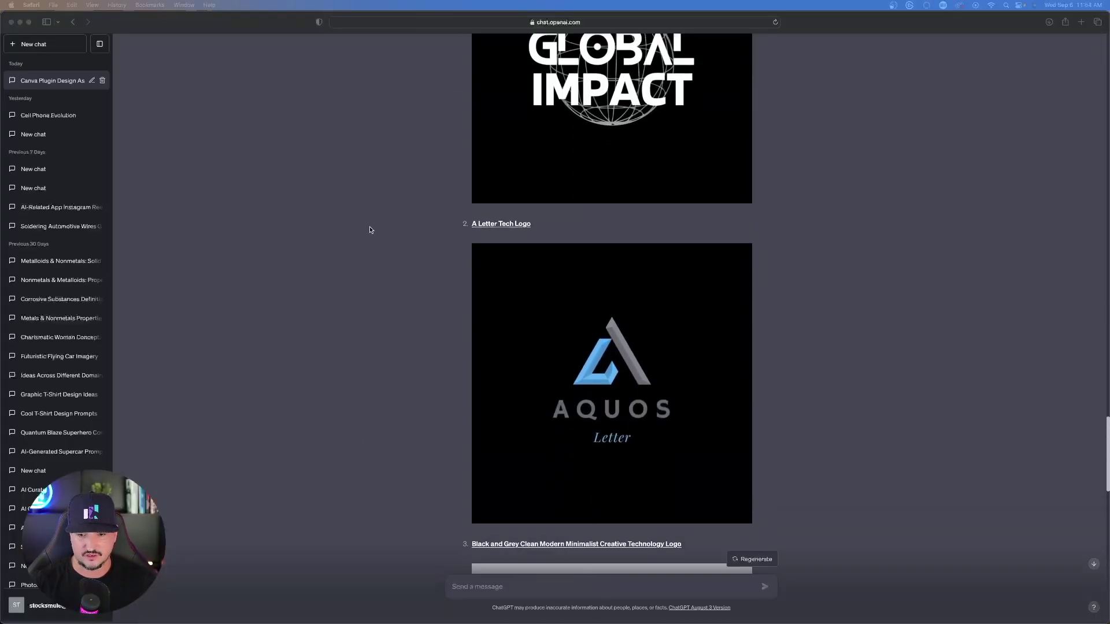
{"action": "scroll", "coordinate": [366, 217], "scroll_direction": "down", "scroll_amount": 9}
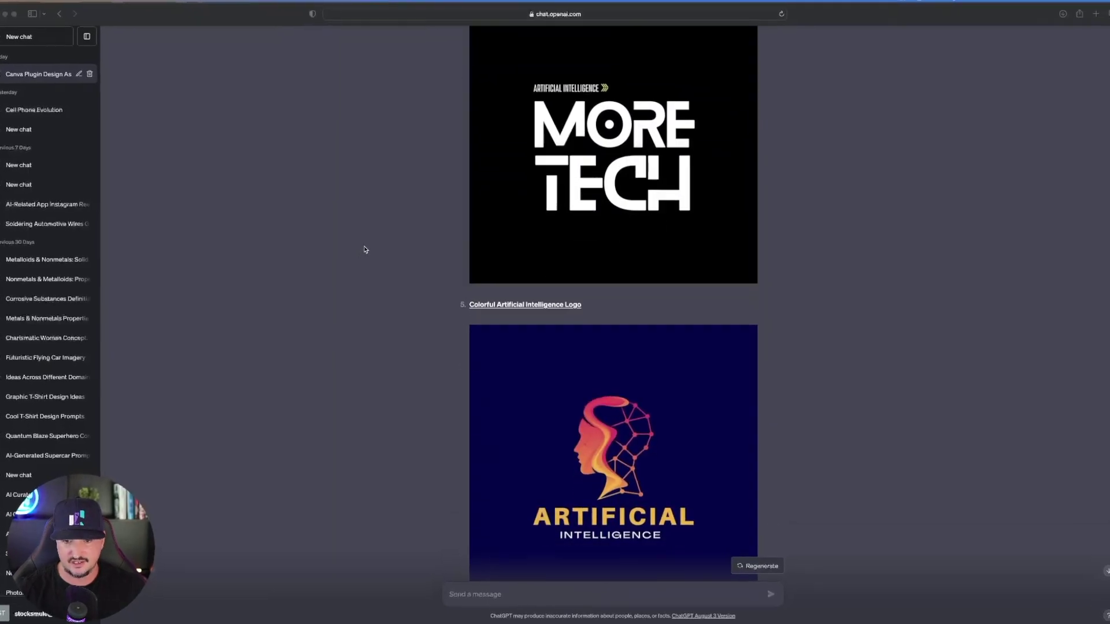
{"action": "scroll", "coordinate": [353, 216], "scroll_direction": "up", "scroll_amount": 15}
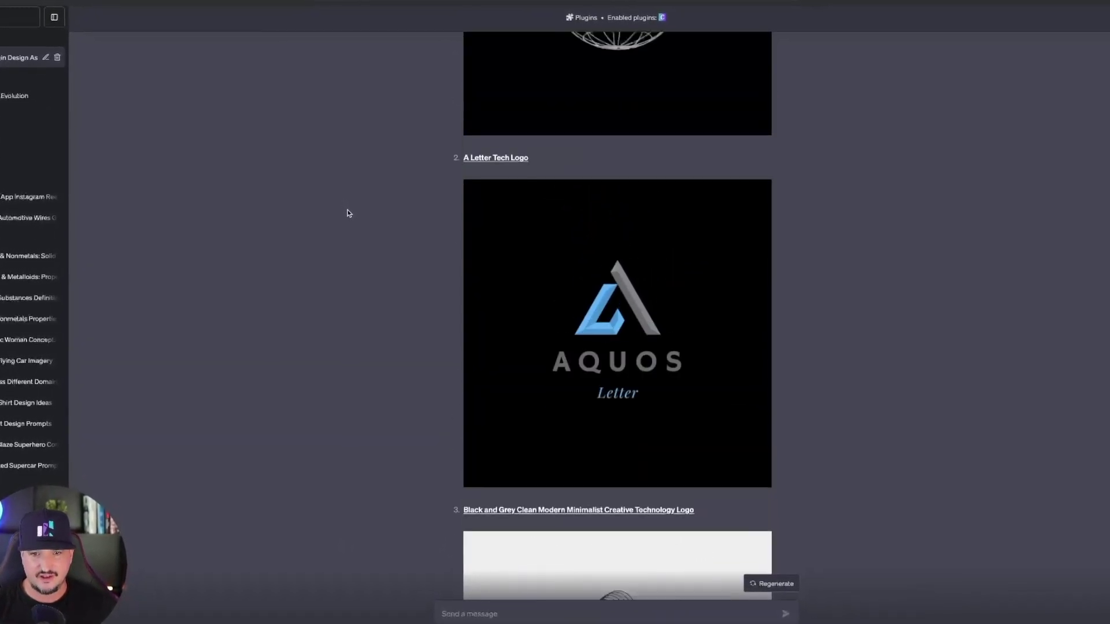
{"action": "scroll", "coordinate": [318, 231], "scroll_direction": "up", "scroll_amount": 4}
{"action": "scroll", "coordinate": [314, 230], "scroll_direction": "down", "scroll_amount": 6}
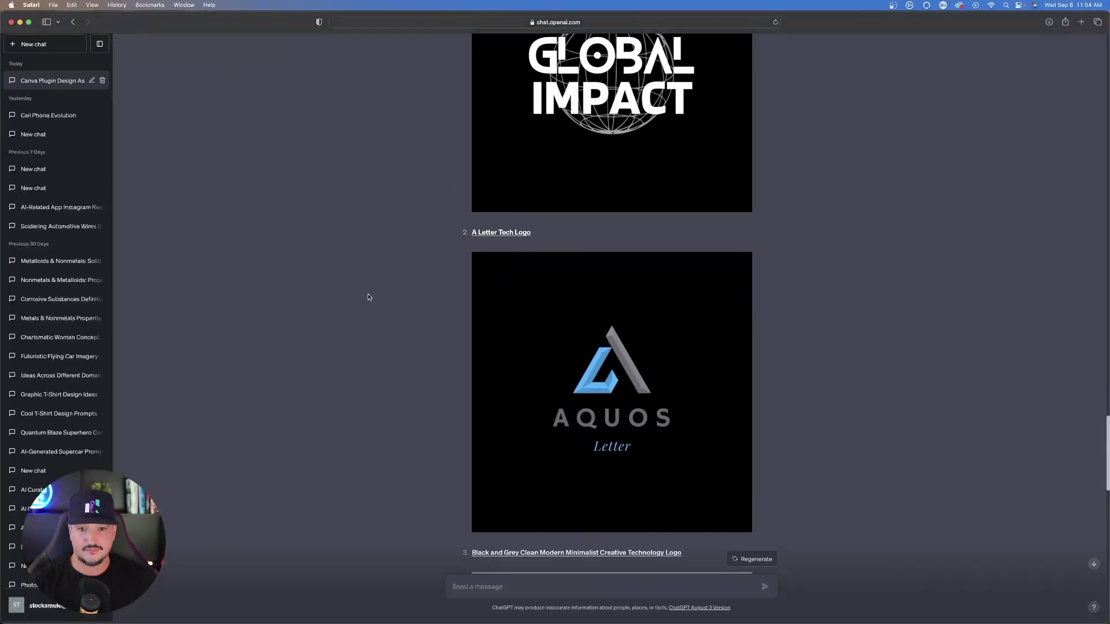
{"action": "left_click", "coordinate": [499, 231]}
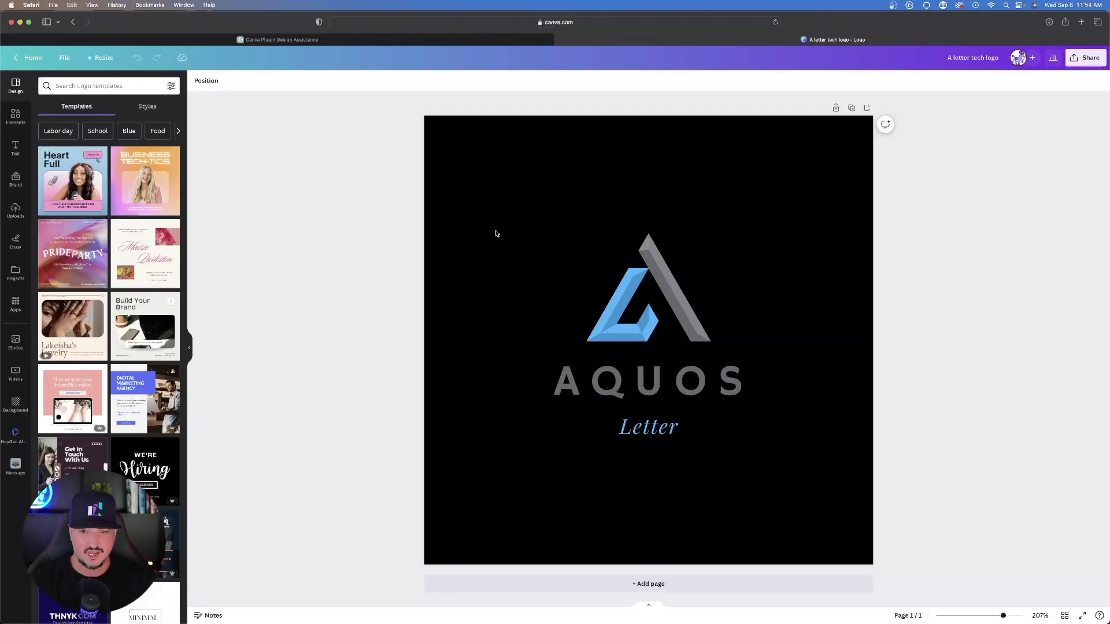
Step: Replace 'Letter' beneath AQUOS with METRICSMULE, set in Hammersmith One
{"action": "left_click", "coordinate": [627, 315]}
{"action": "left_click", "coordinate": [606, 394]}
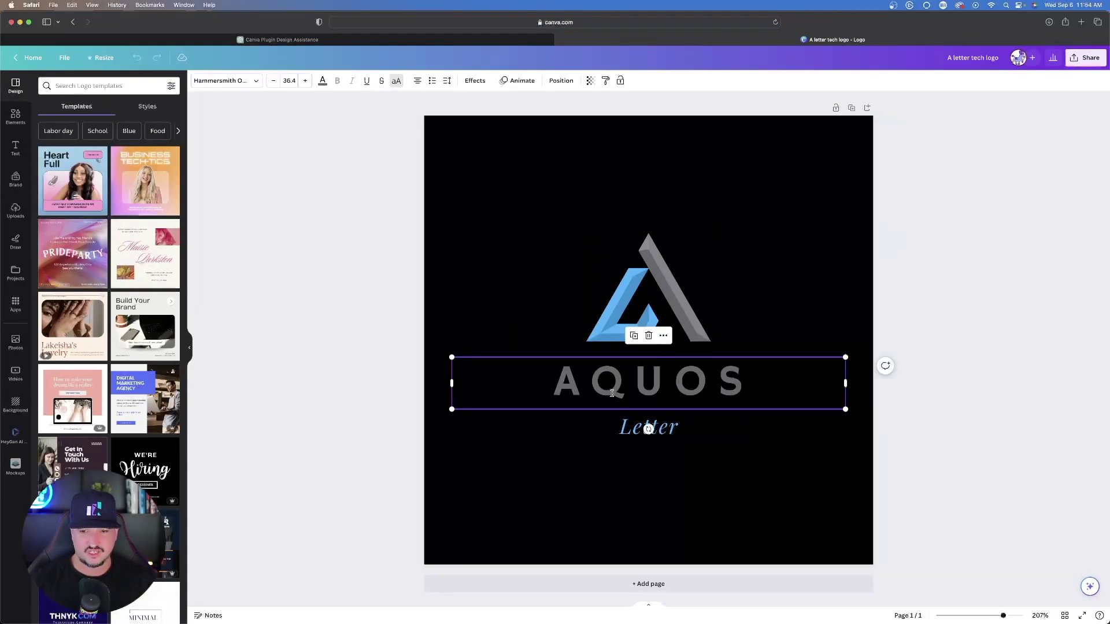
{"action": "double_click", "coordinate": [611, 393]}
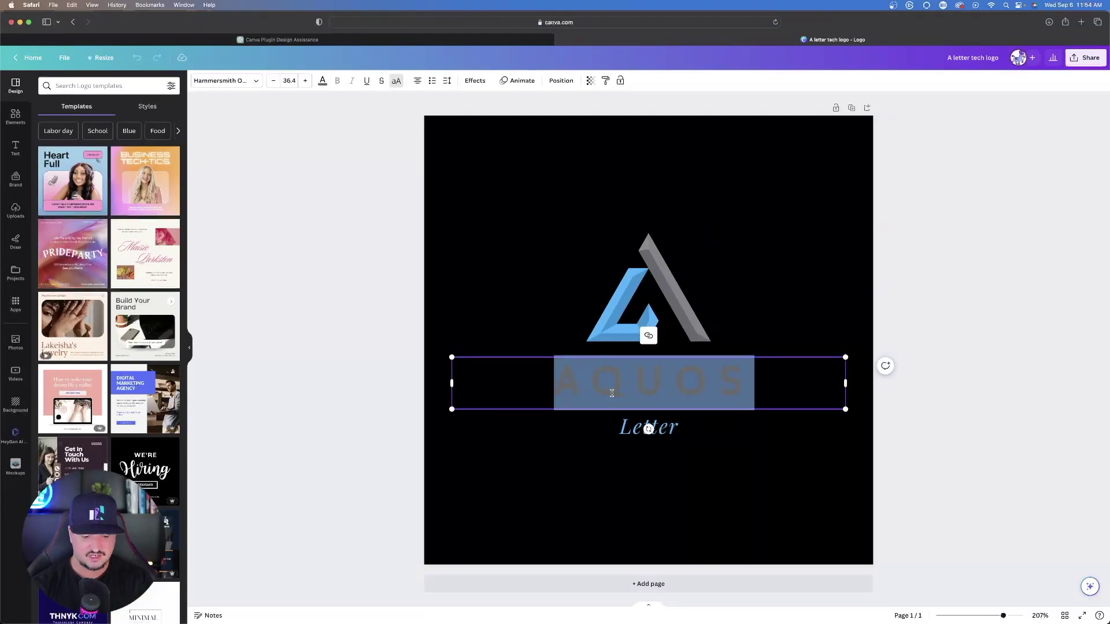
{"action": "left_click", "coordinate": [561, 434]}
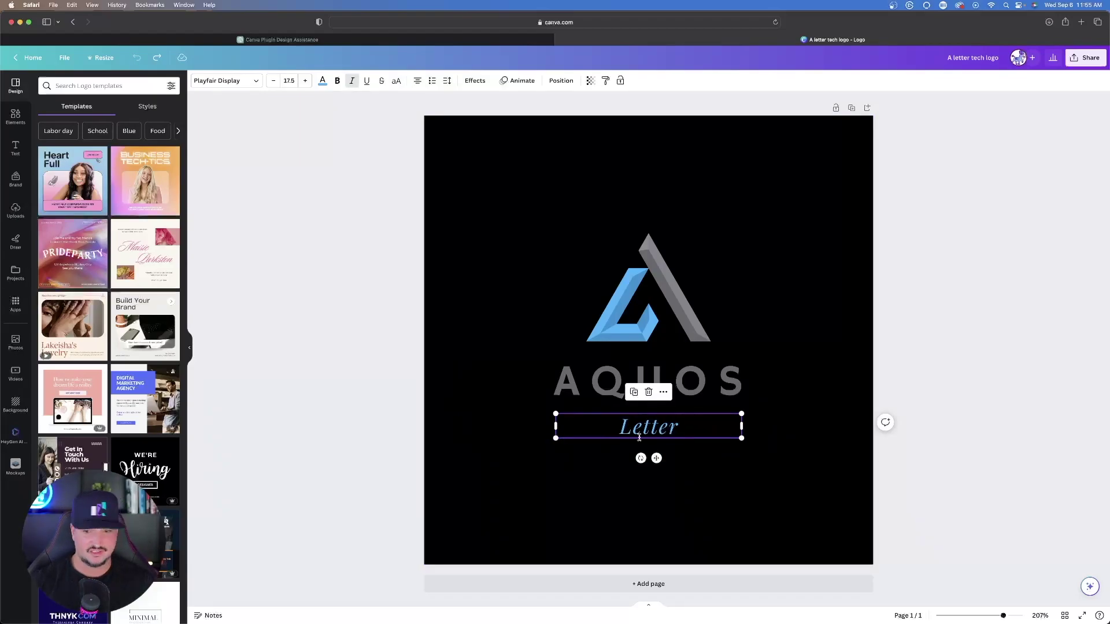
{"action": "double_click", "coordinate": [648, 425]}
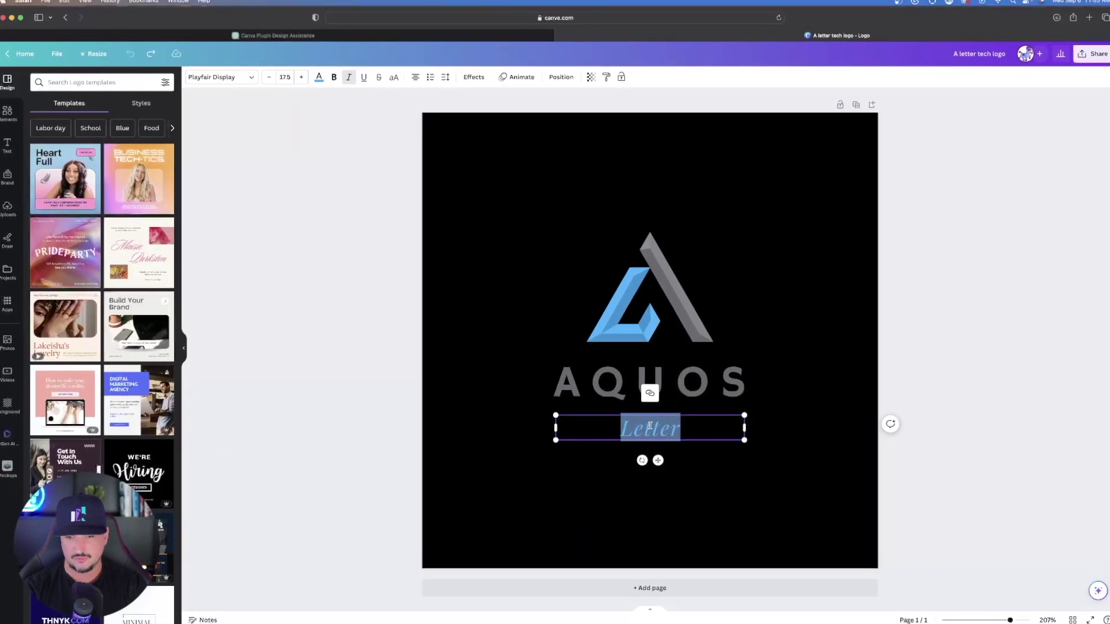
{"action": "type", "text": "METRICSMULE"}
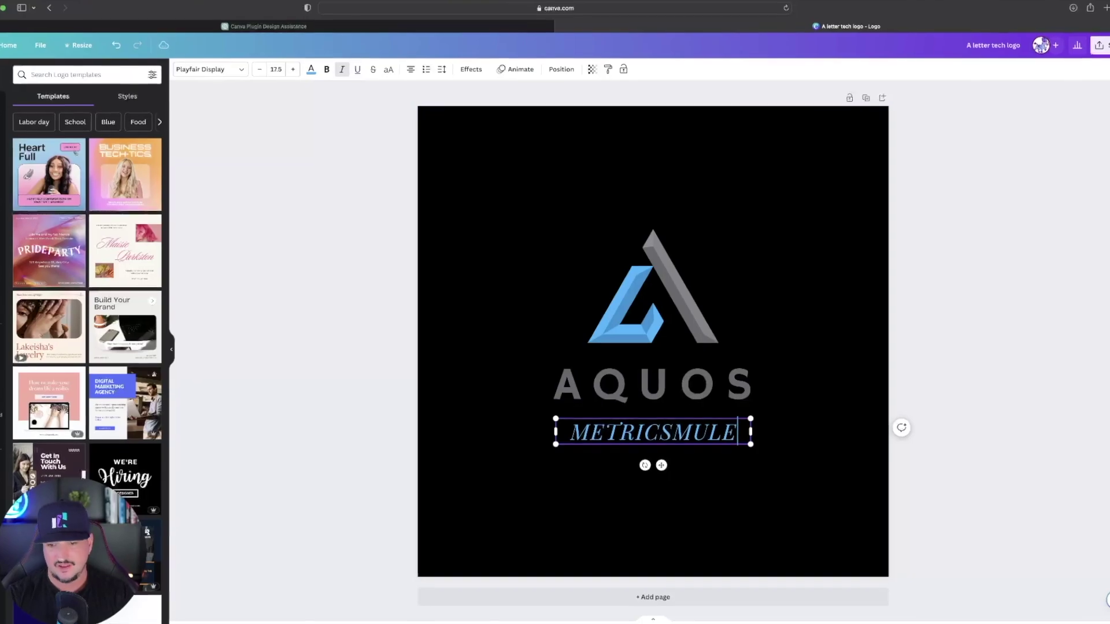
{"action": "double_click", "coordinate": [651, 430]}
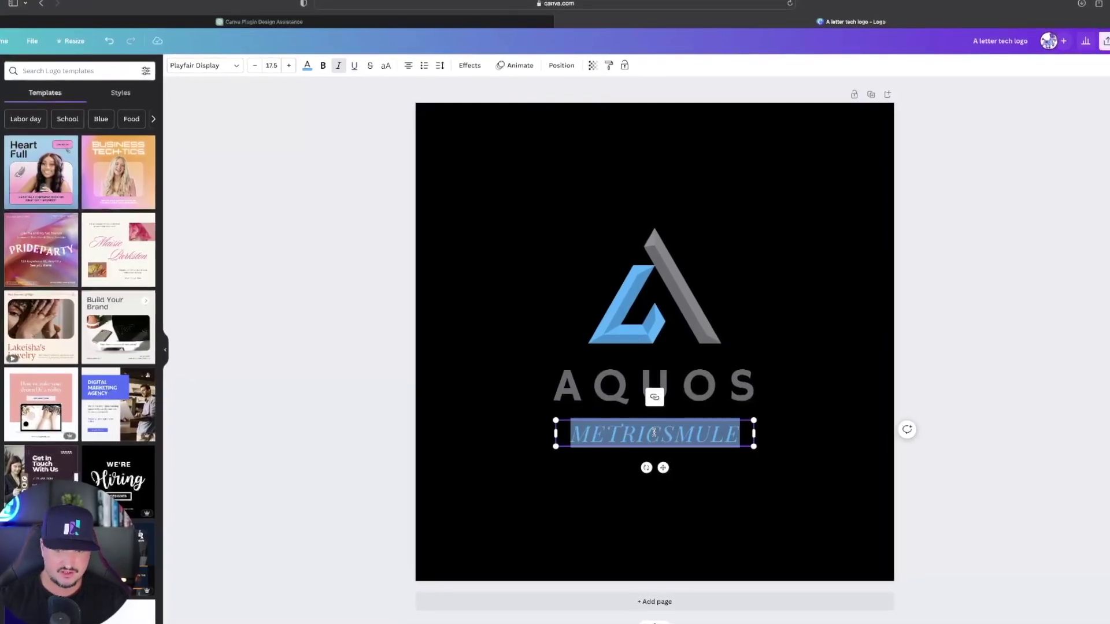
{"action": "left_click", "coordinate": [214, 65]}
{"action": "left_click", "coordinate": [81, 152]}
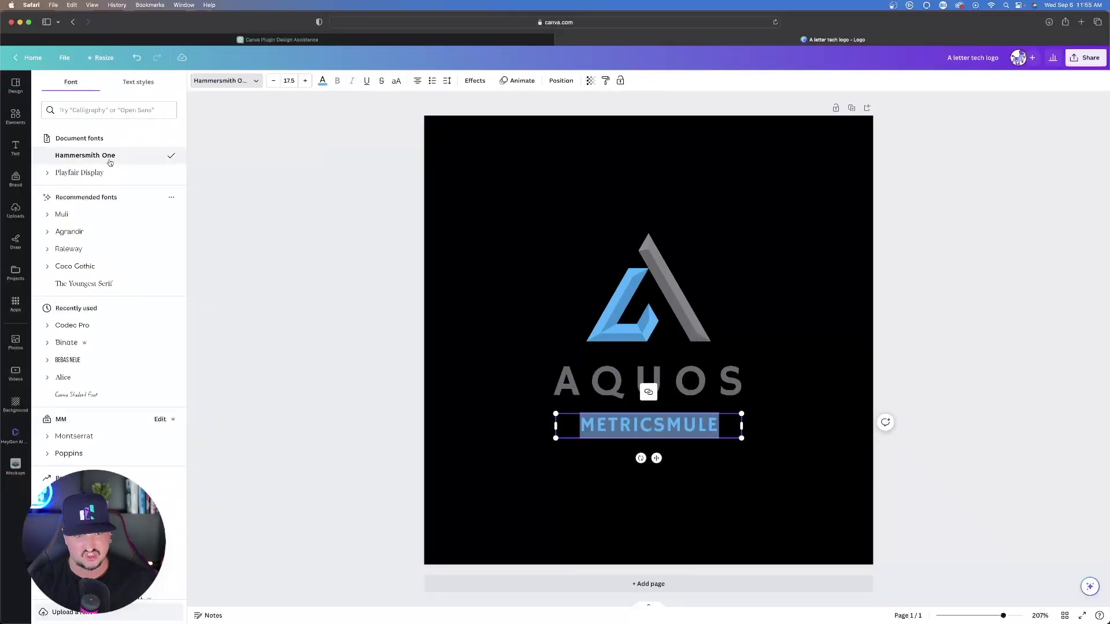
Step: Delete the black page background so the logo sits on white
{"action": "left_click", "coordinate": [516, 221]}
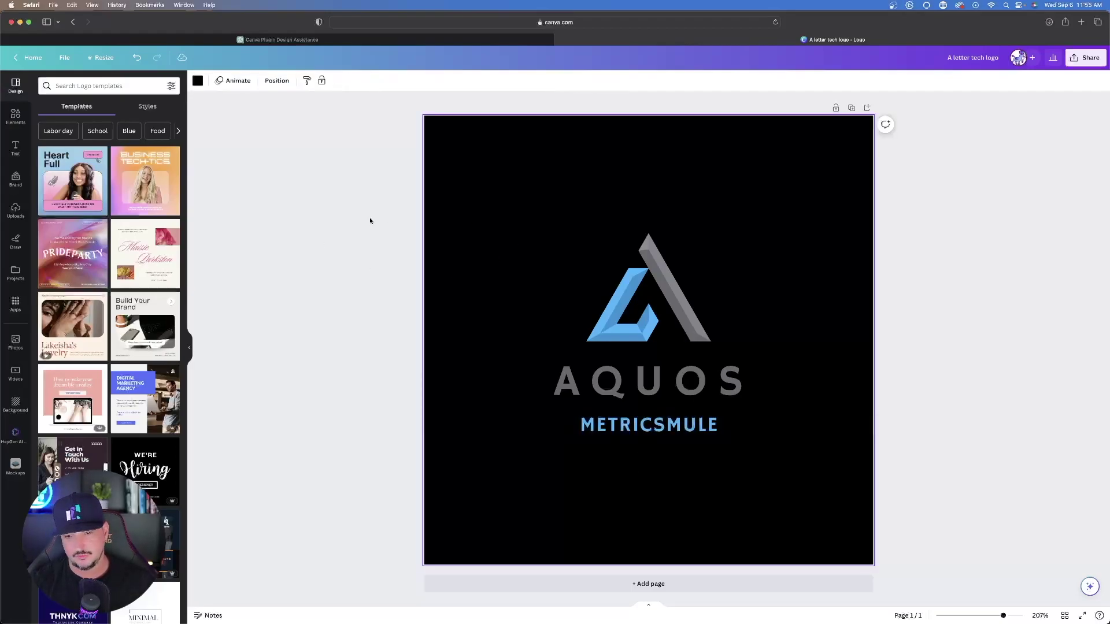
{"action": "left_click", "coordinate": [511, 199]}
{"action": "key", "text": "BackSpace"}
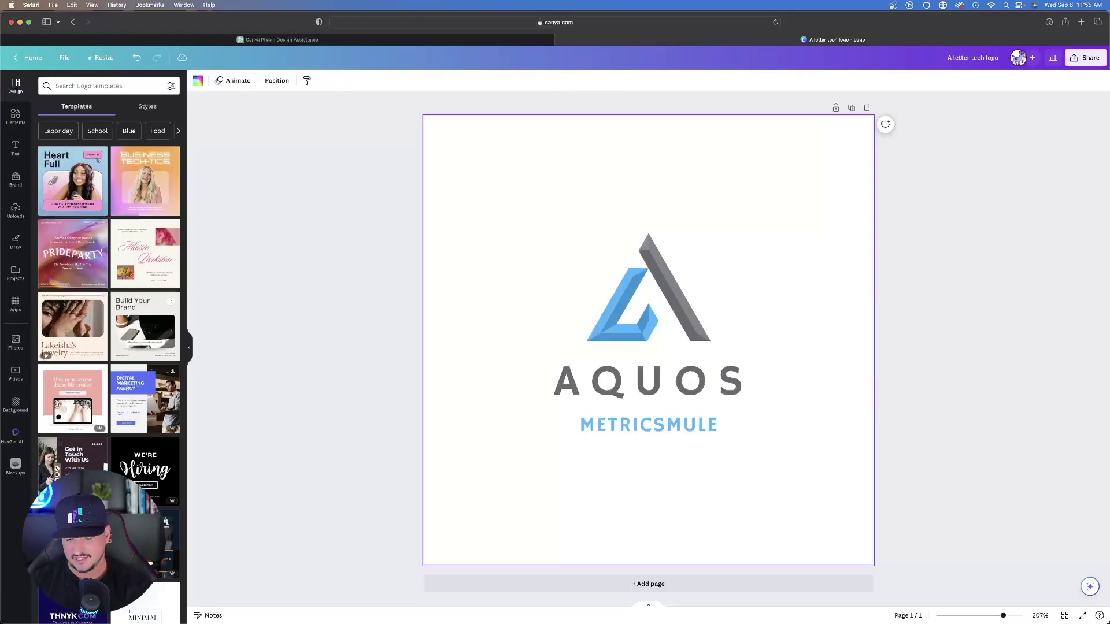
Step: Check the Share > Download PNG options, then return to the ChatGPT logo results
{"action": "left_click", "coordinate": [1085, 57]}
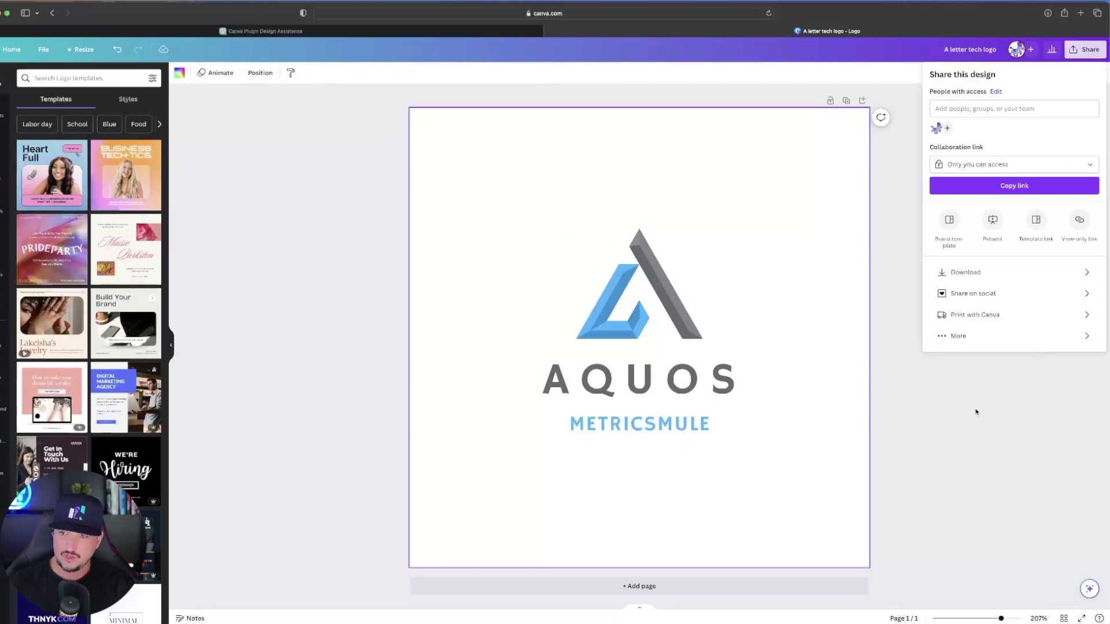
{"action": "left_click", "coordinate": [954, 219]}
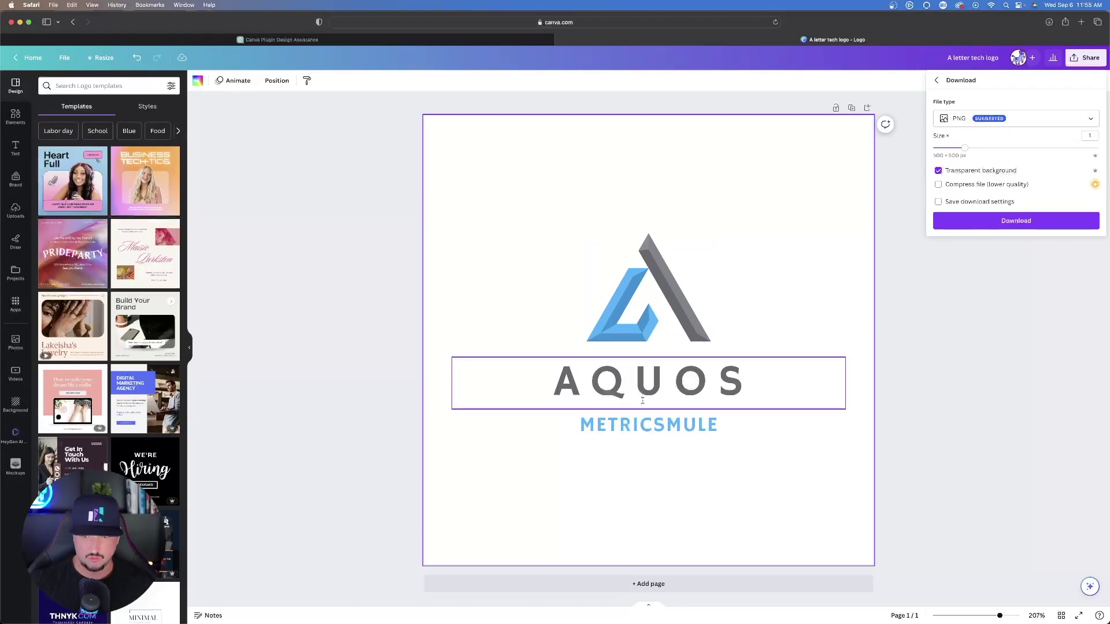
{"action": "left_click", "coordinate": [316, 255]}
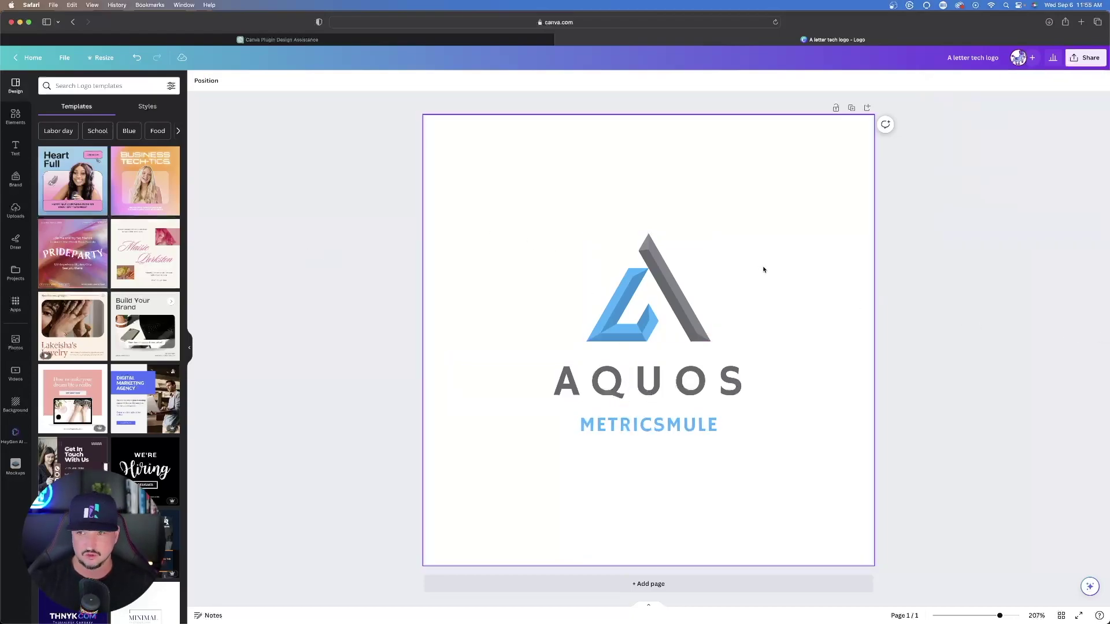
{"action": "key", "text": "ctrl+shift+Tab"}
{"action": "scroll", "coordinate": [366, 263], "scroll_direction": "down", "scroll_amount": 12}
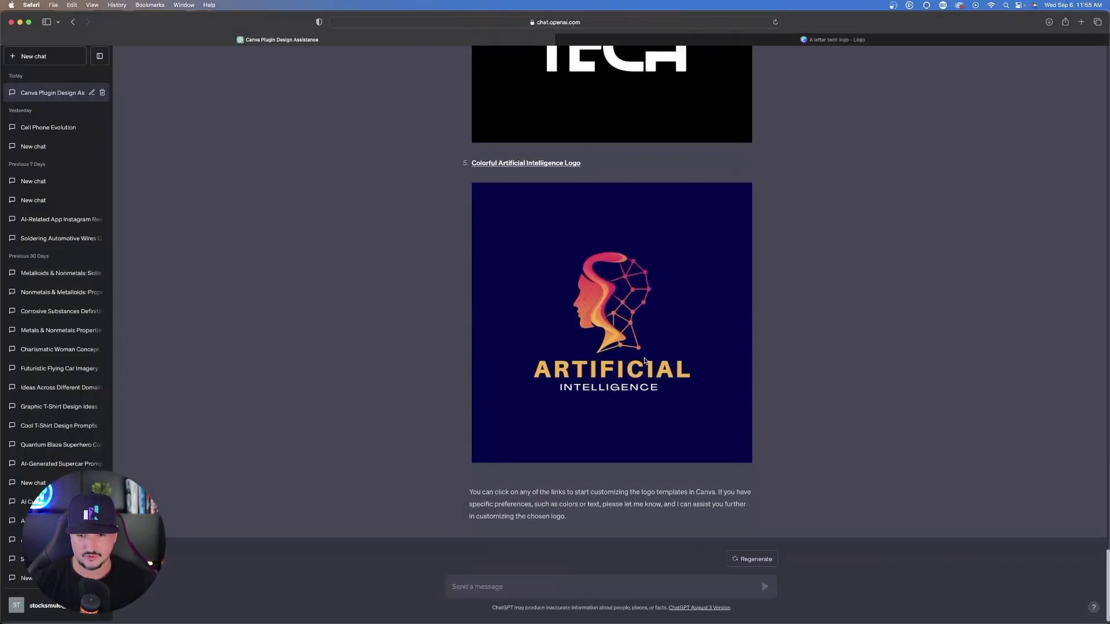
Step: Open the colourful AI and monochrome logo templates; change TECH to MULE on the monochrome one
{"action": "left_click", "coordinate": [496, 164]}
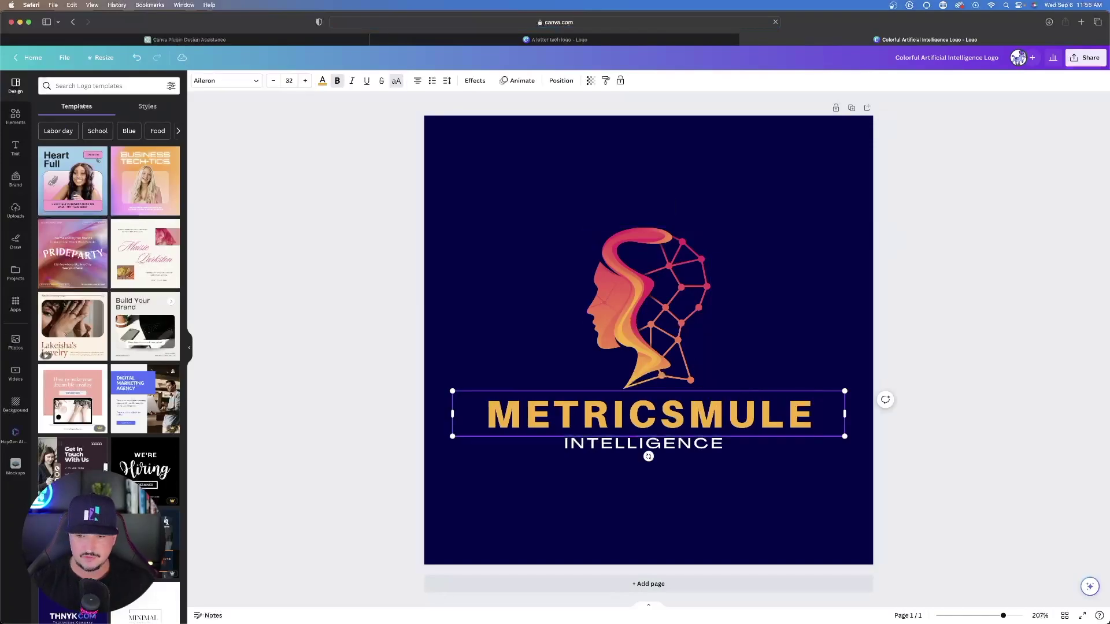
{"action": "left_click", "coordinate": [345, 269]}
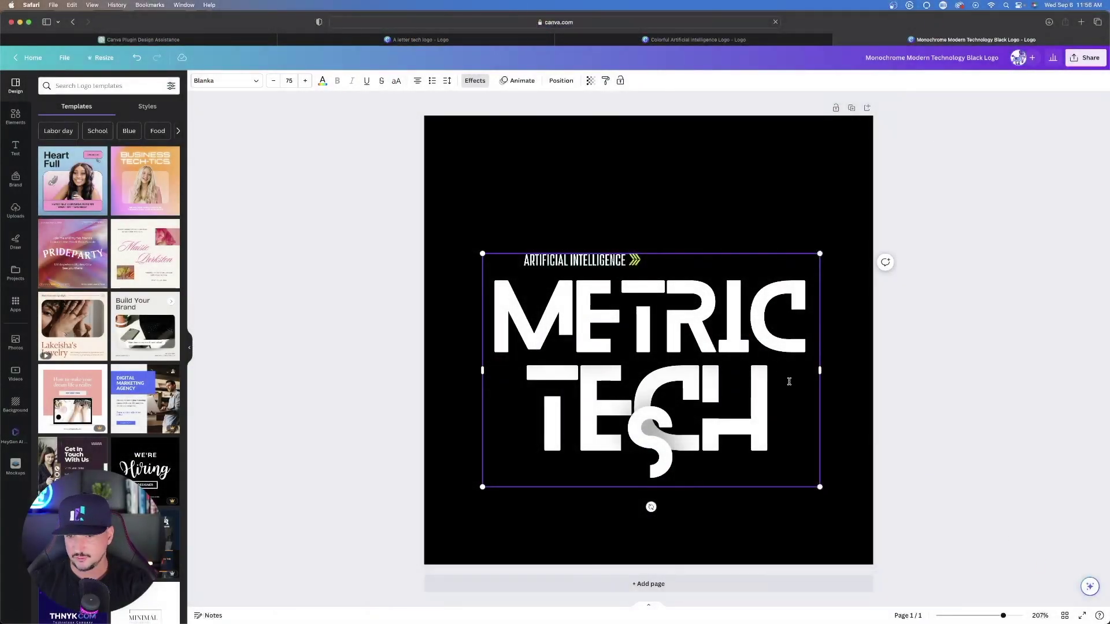
{"action": "double_click", "coordinate": [638, 408]}
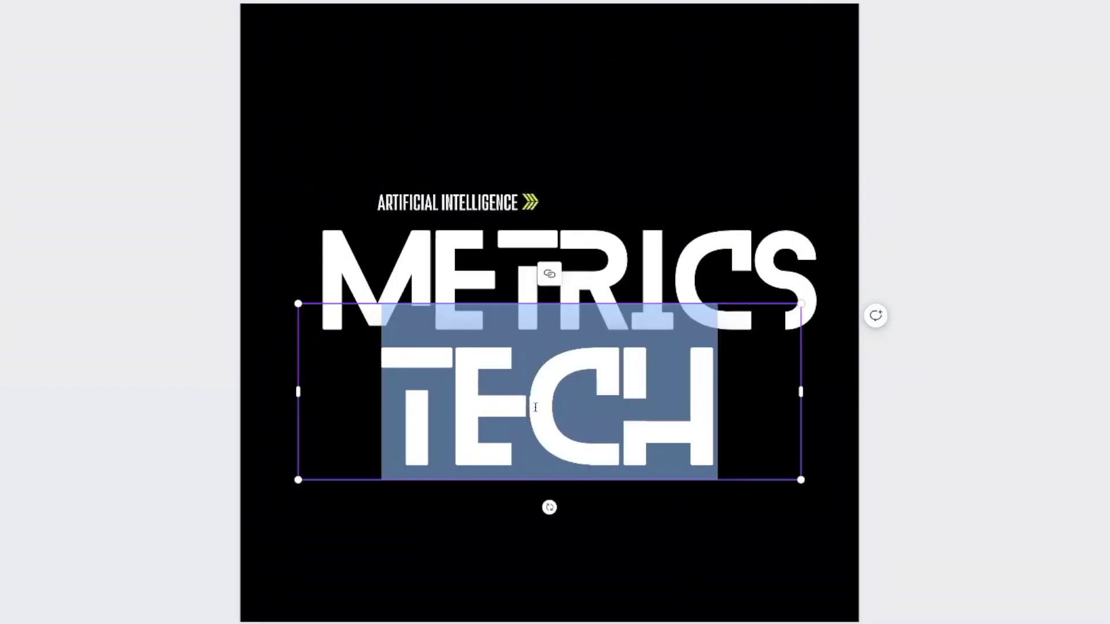
{"action": "type", "text": "MULE"}
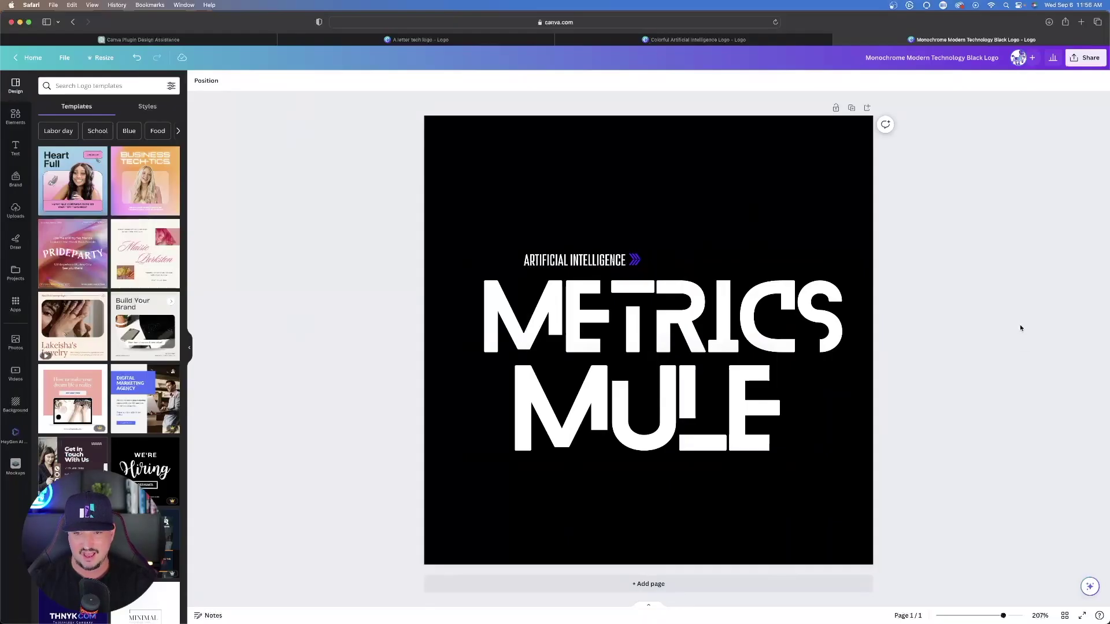
{"action": "left_click", "coordinate": [436, 168]}
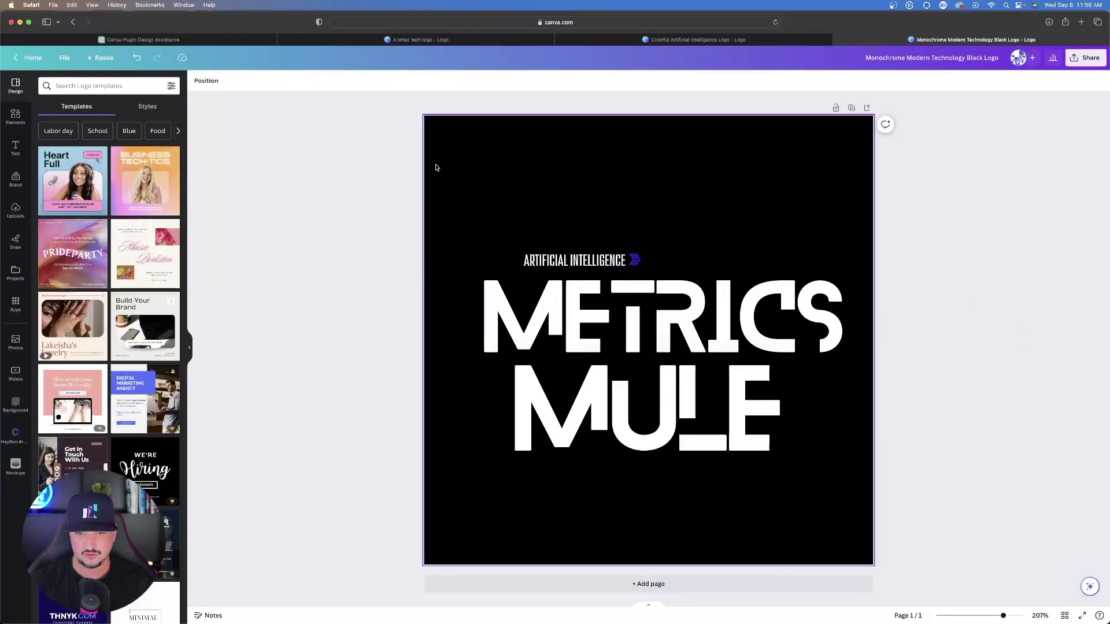
Step: Delete the black background, download the METRICS MULE logo as a transparent PNG, and enlarge the preview
{"action": "key", "text": "BackSpace"}
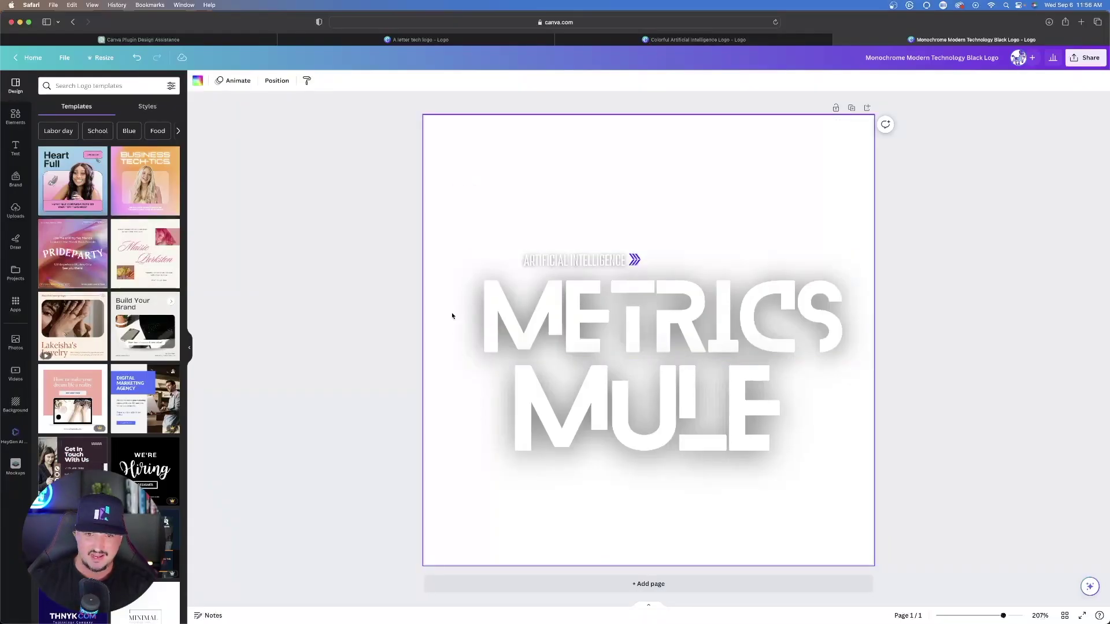
{"action": "left_click", "coordinate": [990, 224]}
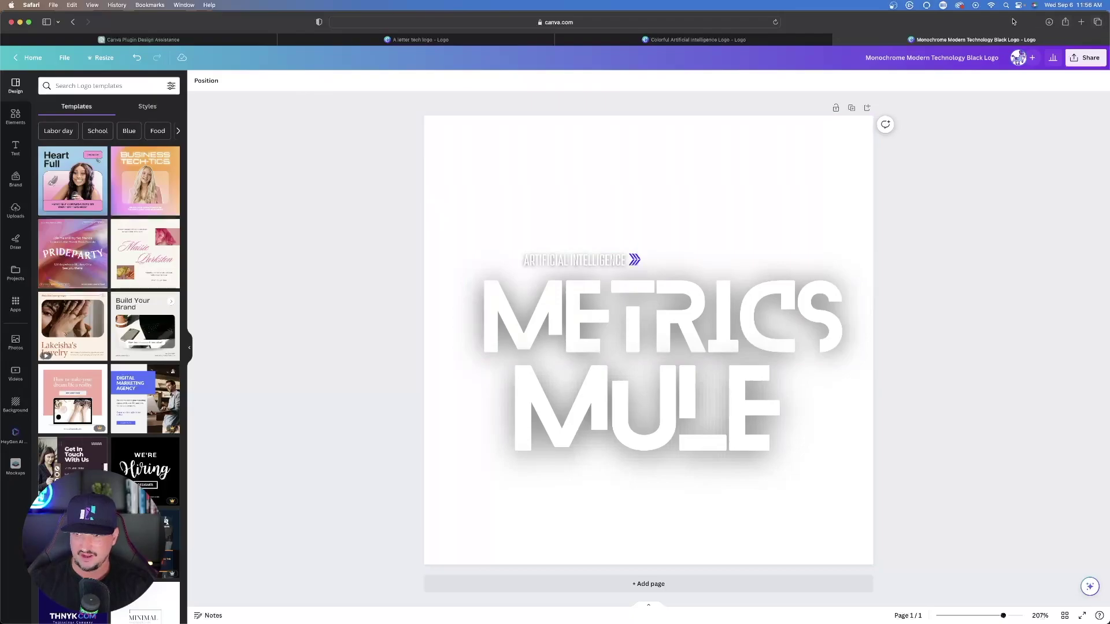
{"action": "left_click", "coordinate": [1085, 57]}
{"action": "left_click", "coordinate": [924, 295]}
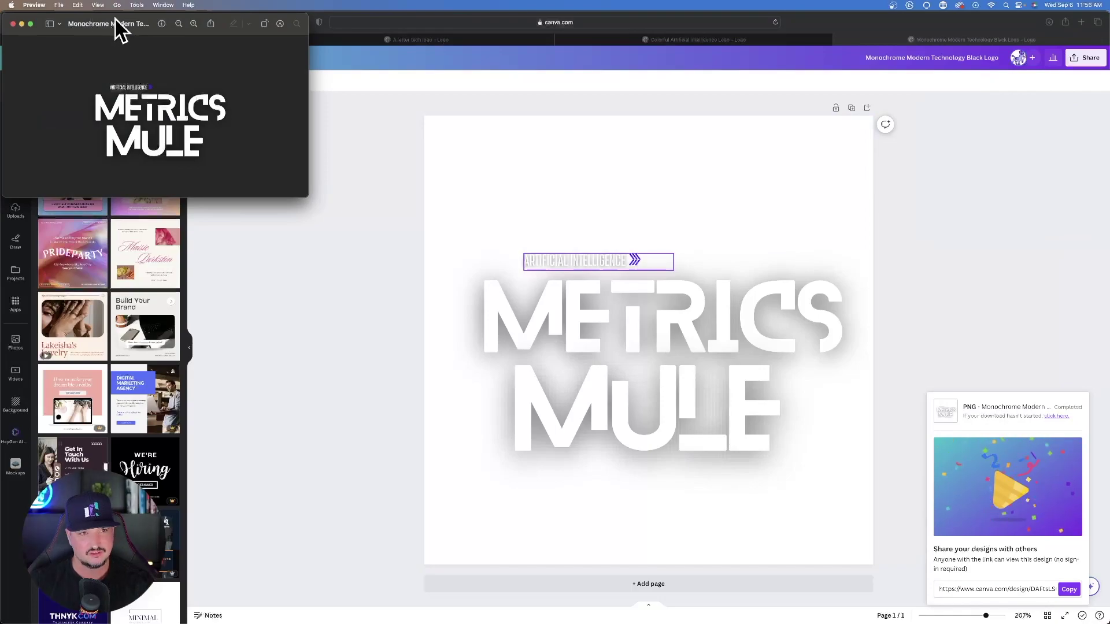
{"action": "left_click_drag", "start_coordinate": [115, 26], "coordinate": [183, 33]}
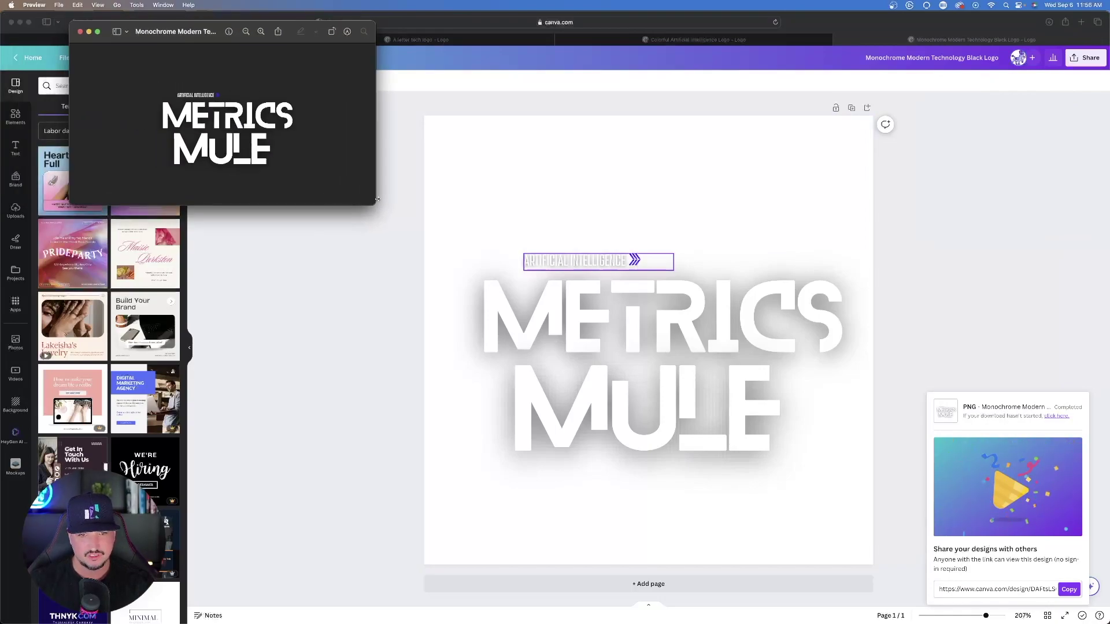
{"action": "left_click_drag", "start_coordinate": [377, 199], "coordinate": [644, 372]}
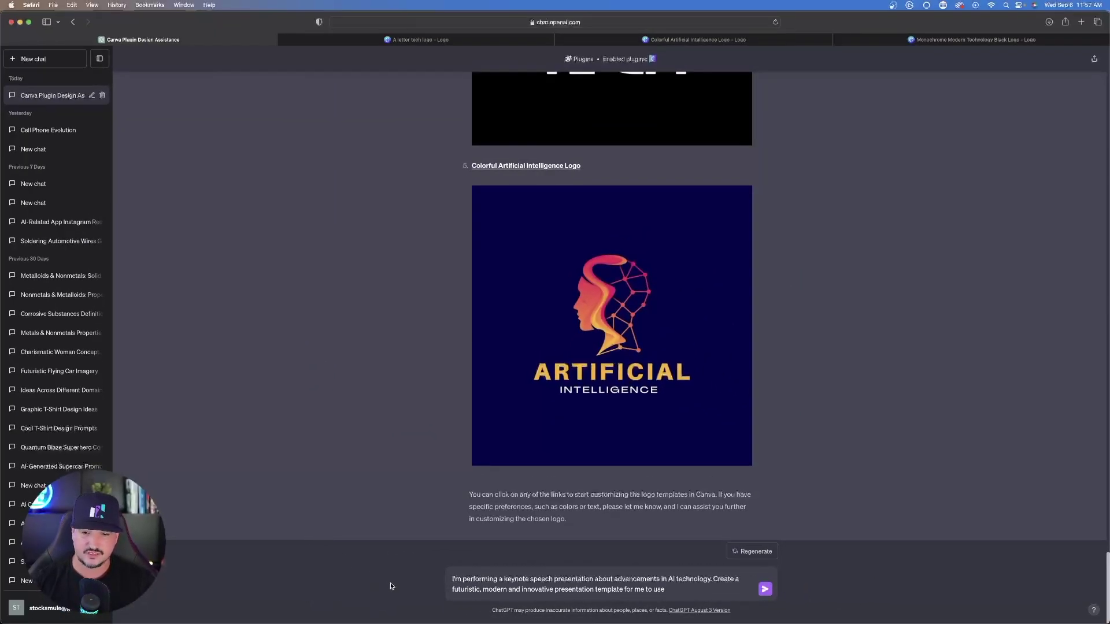
Step: Send the request for a futuristic, modern, innovative AI keynote presentation template
{"action": "left_click", "coordinate": [764, 589]}
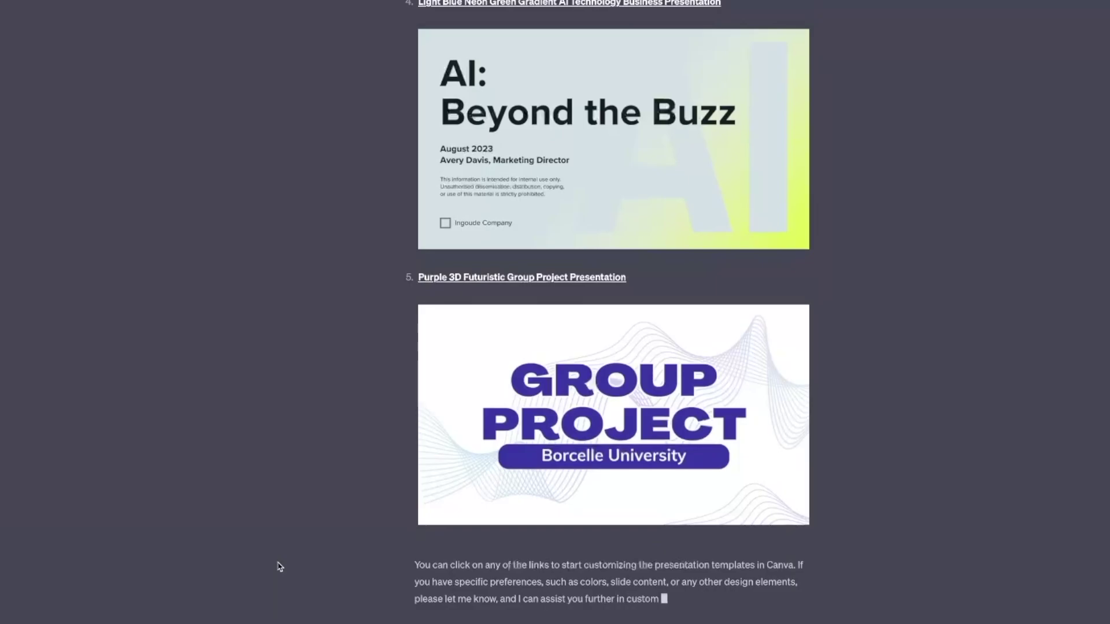
Step: Scroll up to the first suggestion, the Blue Purple Futuristic 3D Tech Company presentation
{"action": "scroll", "coordinate": [348, 327], "scroll_direction": "up", "scroll_amount": 15}
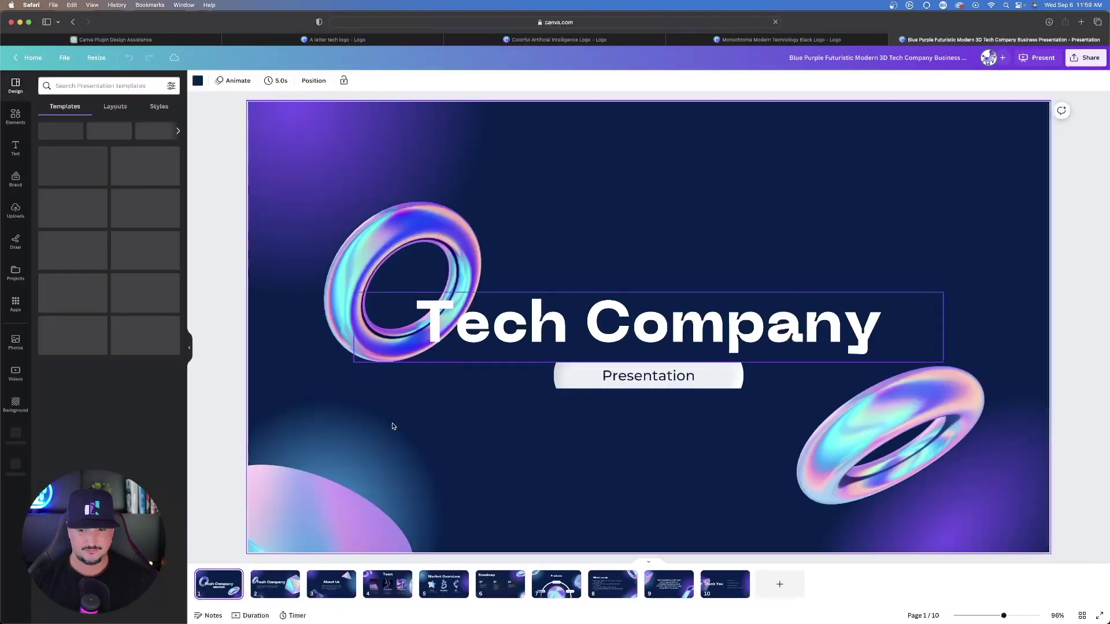
Step: Browse the presentation pages and settle on the Team slide (page 4)
{"action": "left_click", "coordinate": [253, 584]}
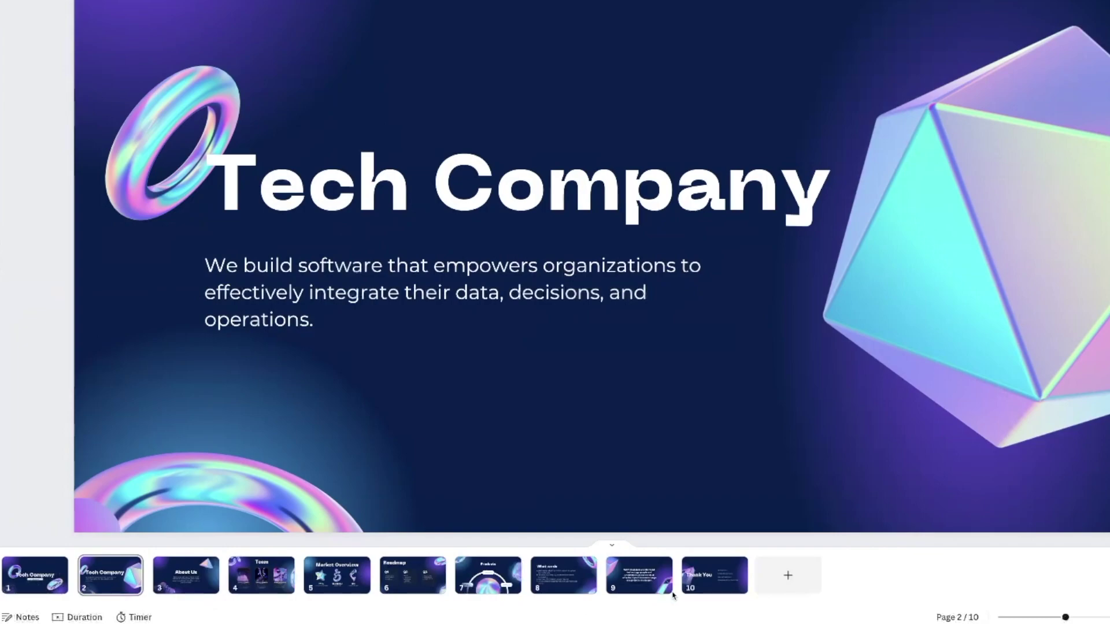
{"action": "mouse_move", "coordinate": [672, 595]}
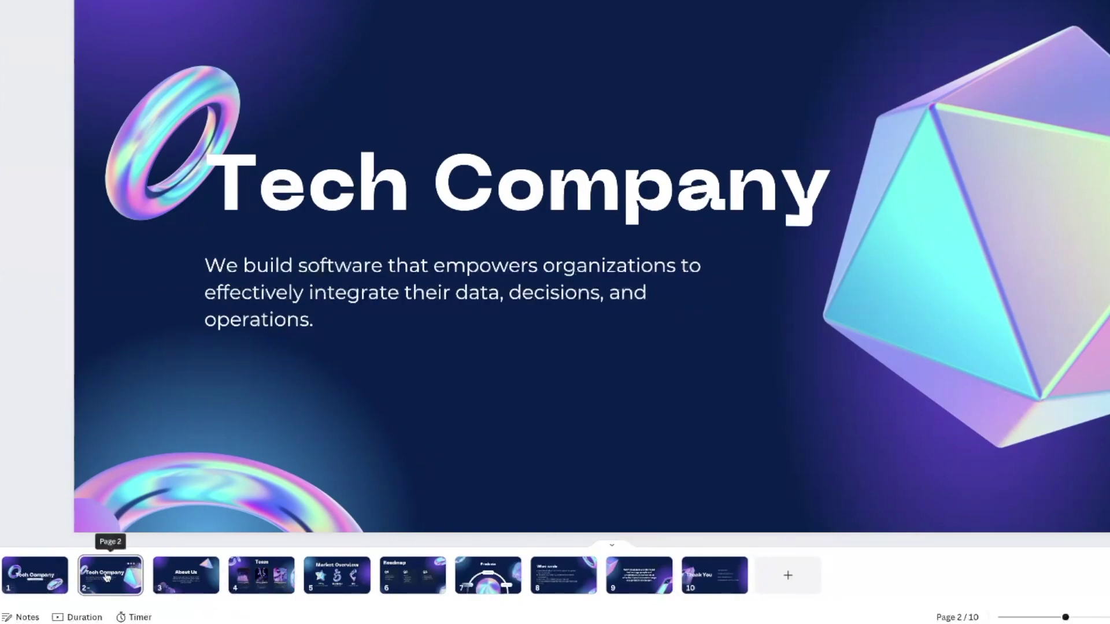
{"action": "left_click", "coordinate": [22, 579]}
{"action": "left_click", "coordinate": [383, 594]}
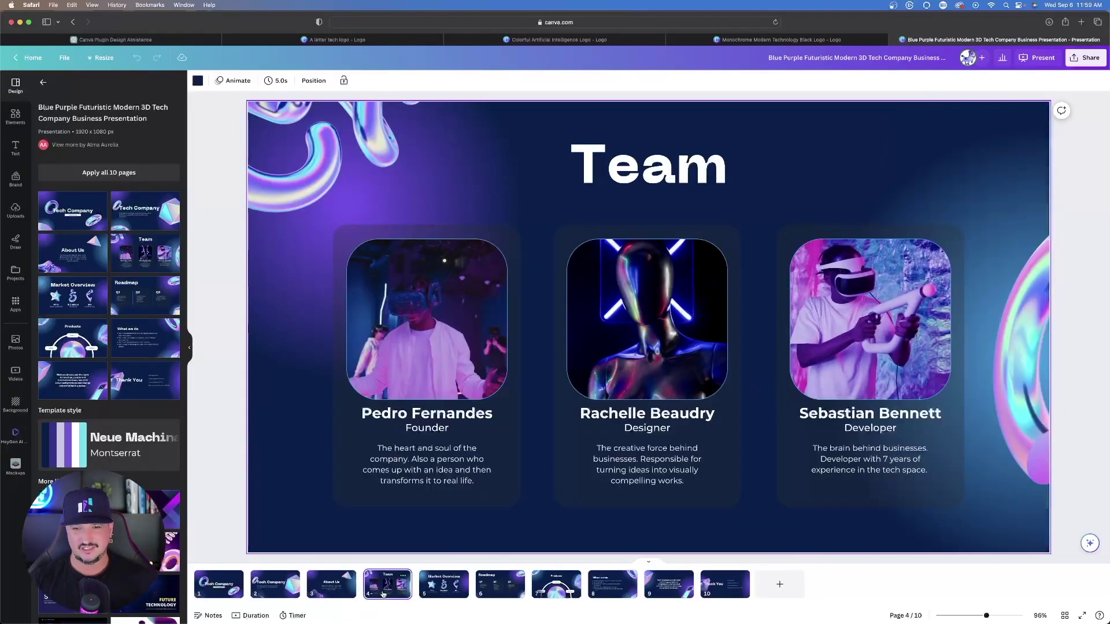
{"action": "left_click", "coordinate": [438, 591]}
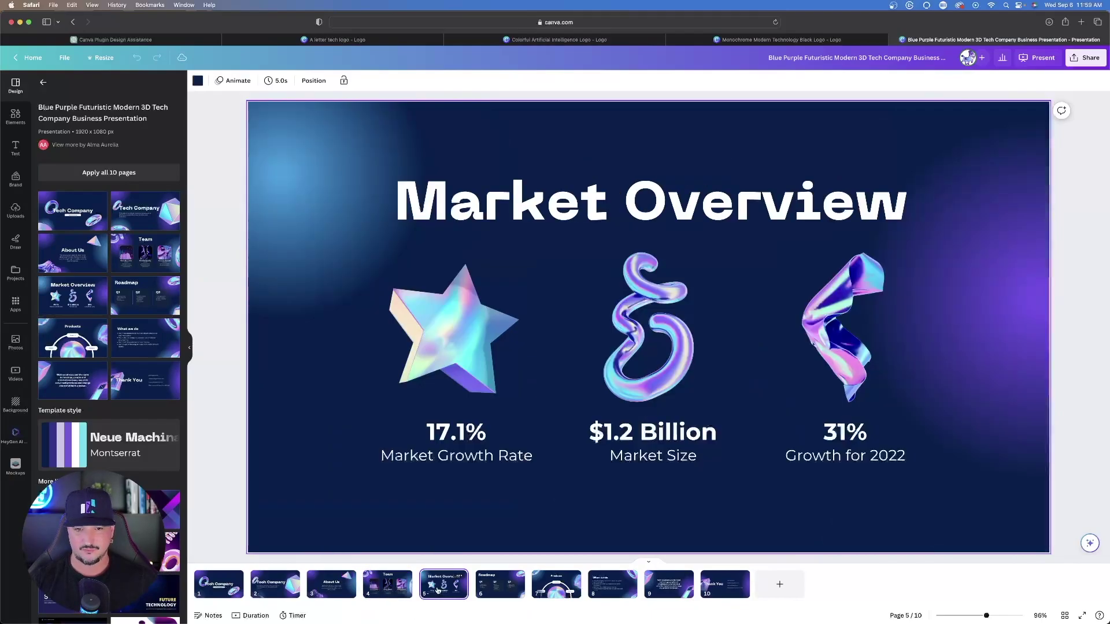
{"action": "left_click", "coordinate": [386, 586]}
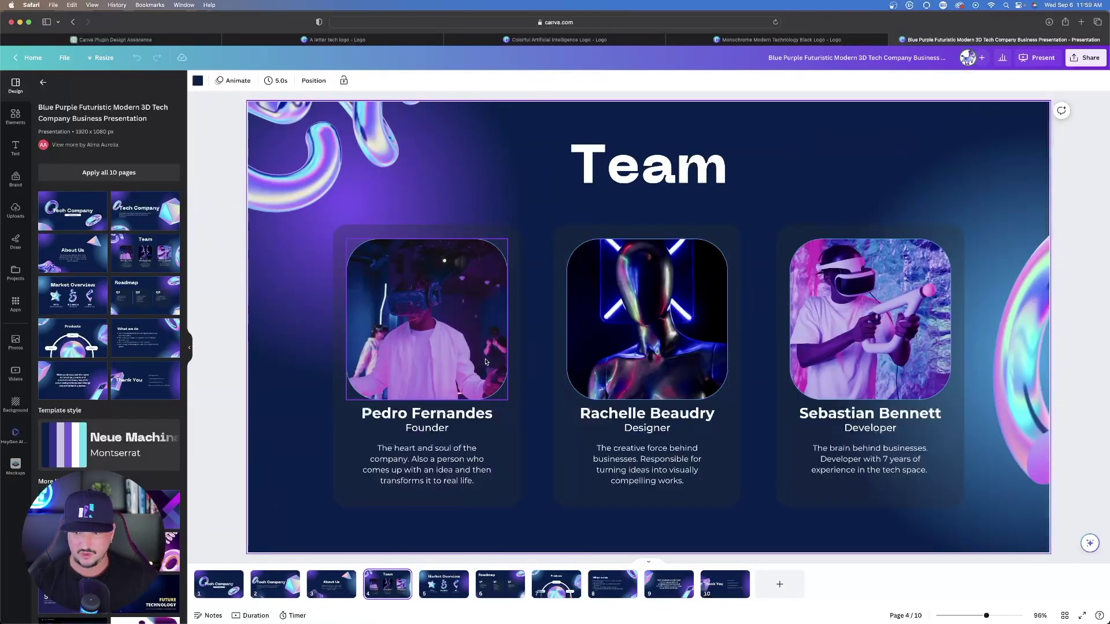
Step: Drop the uploaded circuit-face and pink-flower car images into the first two member photo frames
{"action": "left_click", "coordinate": [15, 211]}
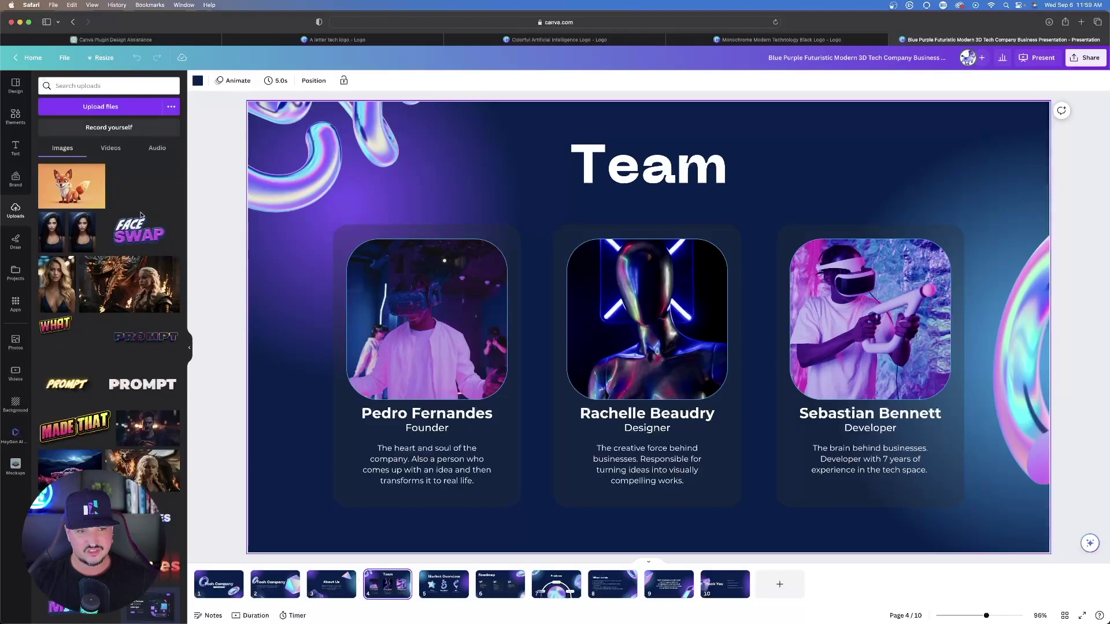
{"action": "left_click_drag", "start_coordinate": [119, 413], "coordinate": [361, 289]}
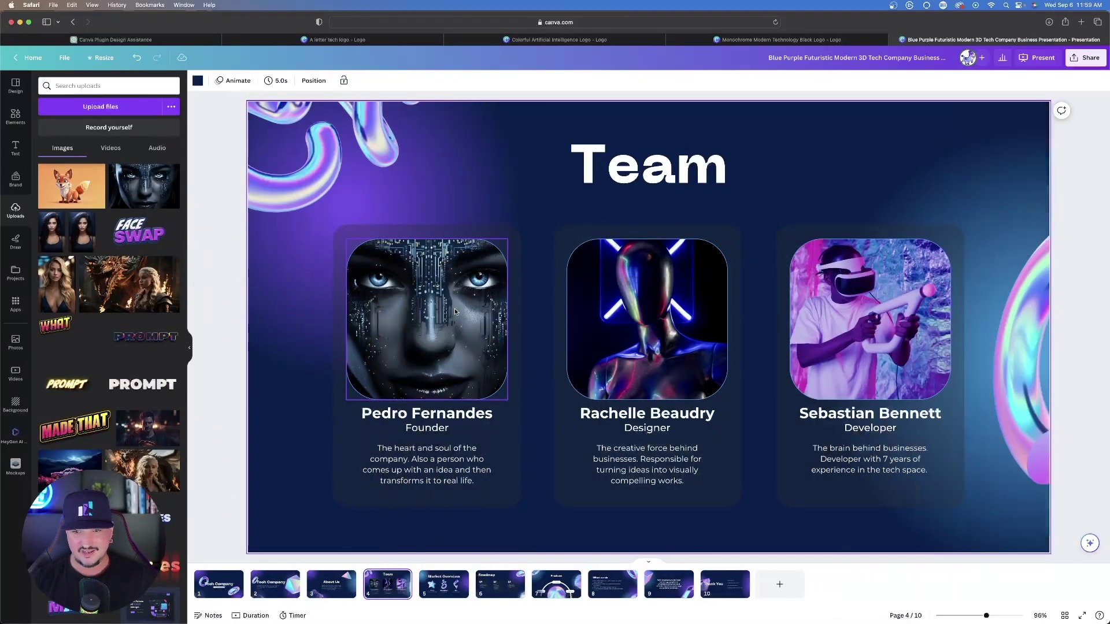
{"action": "scroll", "coordinate": [75, 249], "scroll_direction": "down", "scroll_amount": 5}
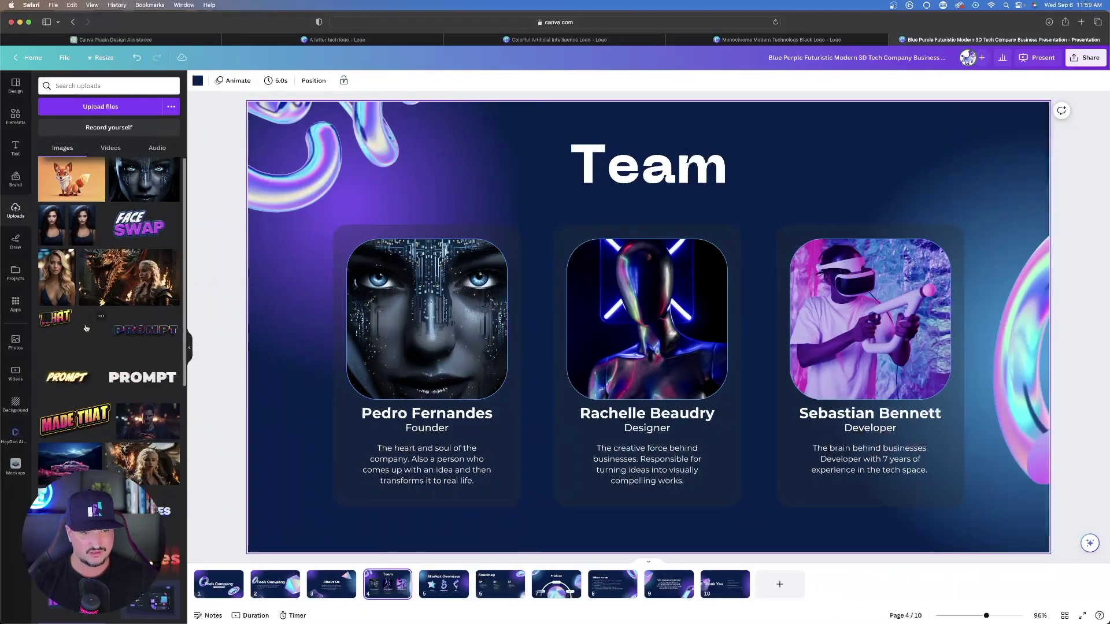
{"action": "left_click_drag", "start_coordinate": [73, 265], "coordinate": [682, 376]}
{"action": "scroll", "coordinate": [98, 334], "scroll_direction": "down", "scroll_amount": 4}
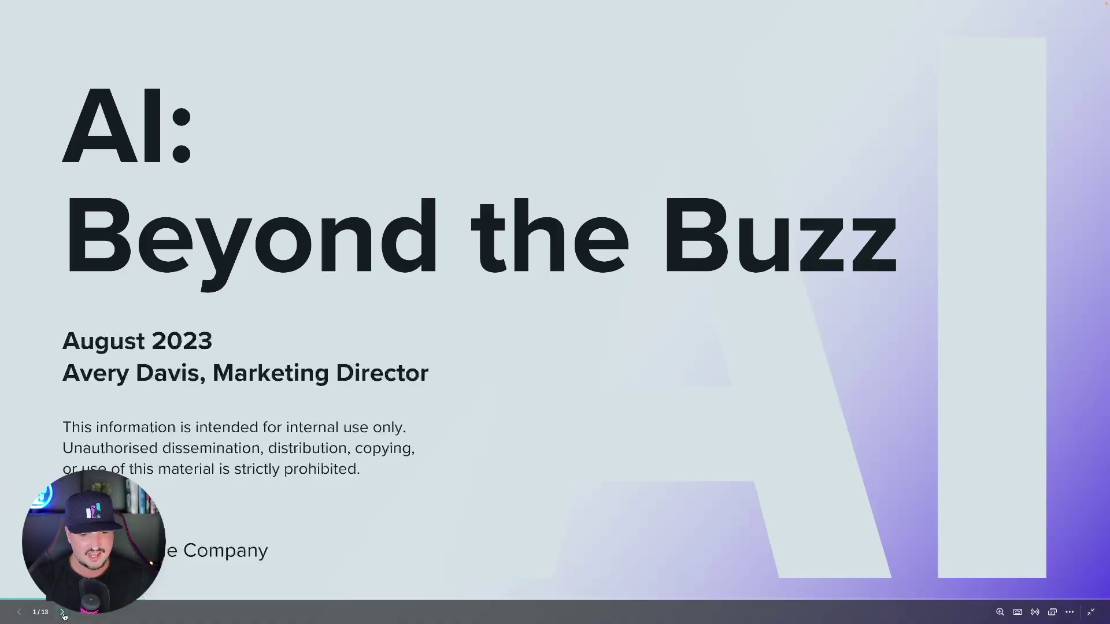
Step: Advance seven slides in Present mode, then step back four slides to Our Team
{"action": "left_click", "coordinate": [63, 613]}
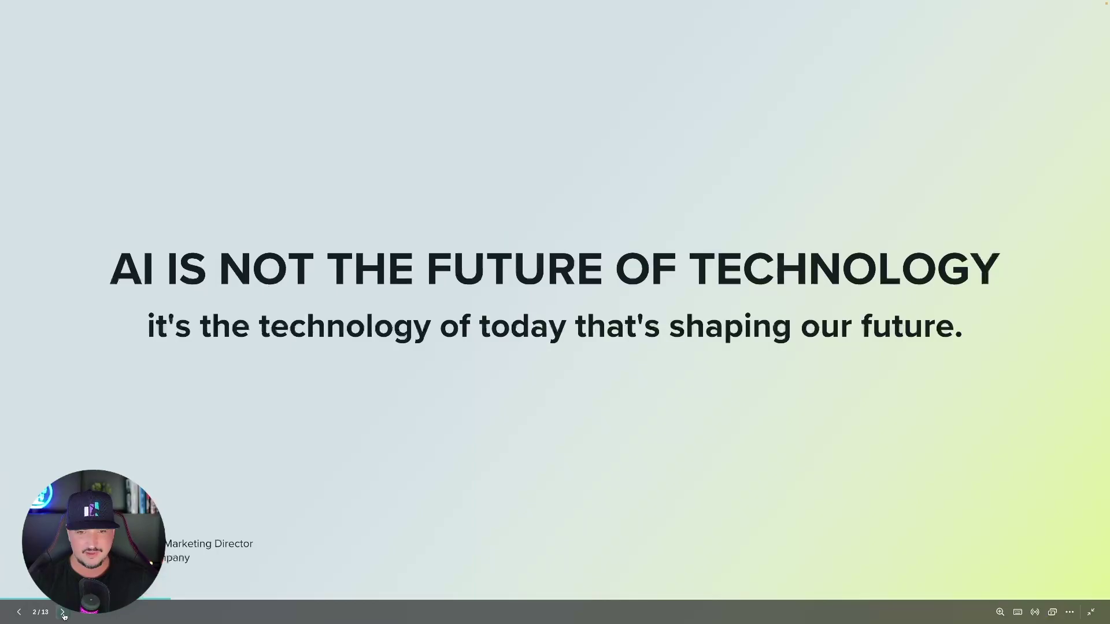
{"action": "left_click", "coordinate": [63, 614]}
{"action": "left_click", "coordinate": [63, 613]}
{"action": "left_click", "coordinate": [63, 614]}
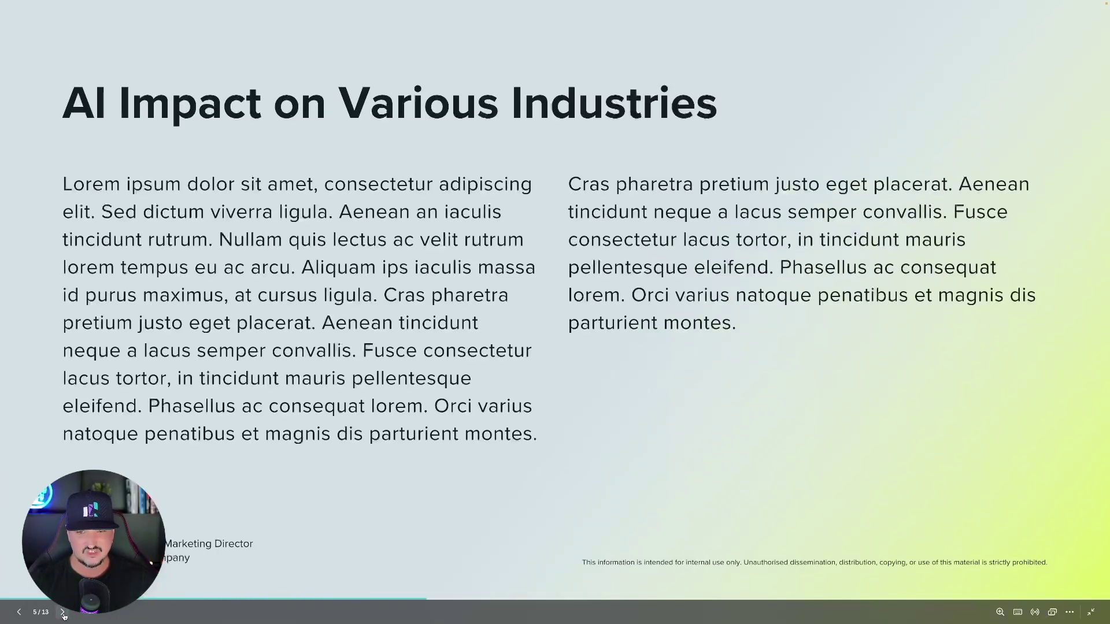
{"action": "left_click", "coordinate": [63, 614]}
{"action": "left_click", "coordinate": [63, 614]}
{"action": "left_click", "coordinate": [63, 614]}
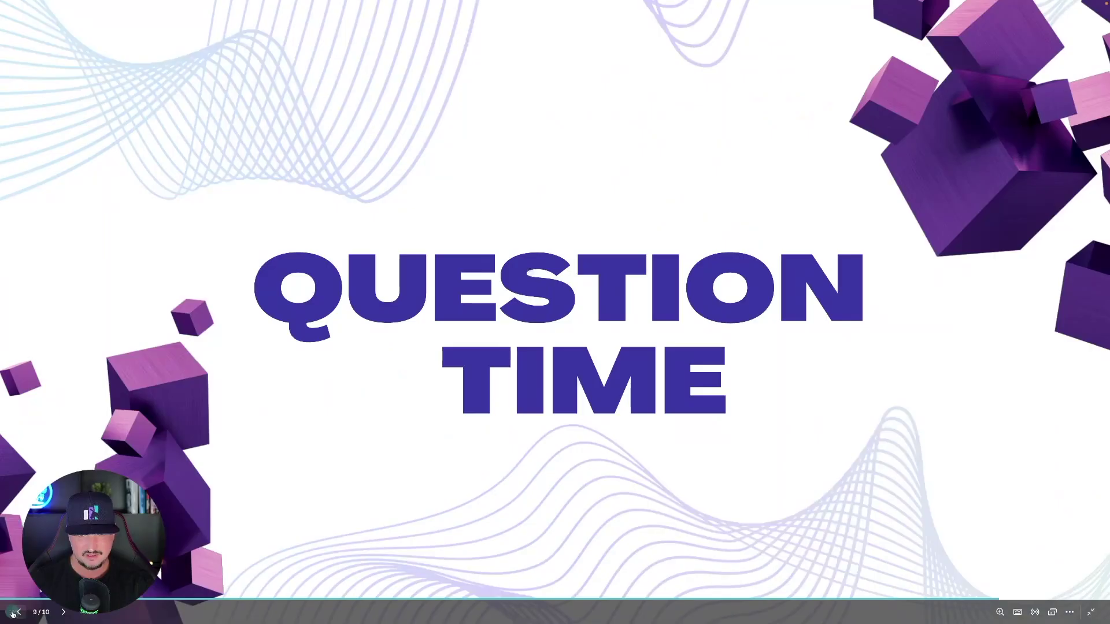
{"action": "left_click", "coordinate": [13, 614]}
{"action": "left_click", "coordinate": [12, 614]}
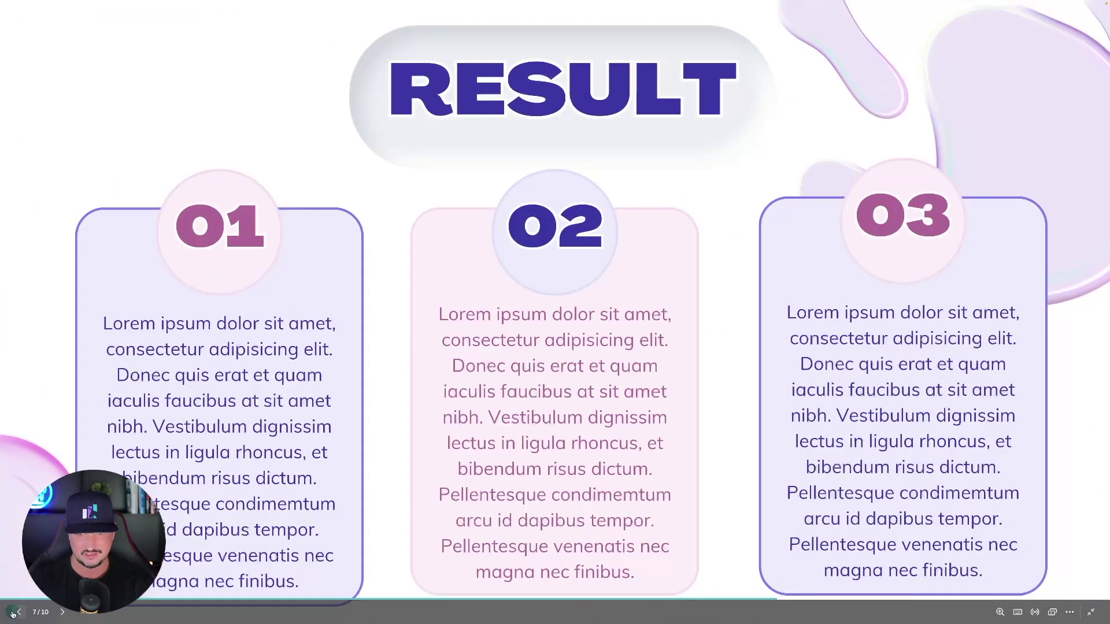
{"action": "left_click", "coordinate": [12, 614]}
{"action": "left_click", "coordinate": [20, 613]}
{"action": "left_click", "coordinate": [21, 613]}
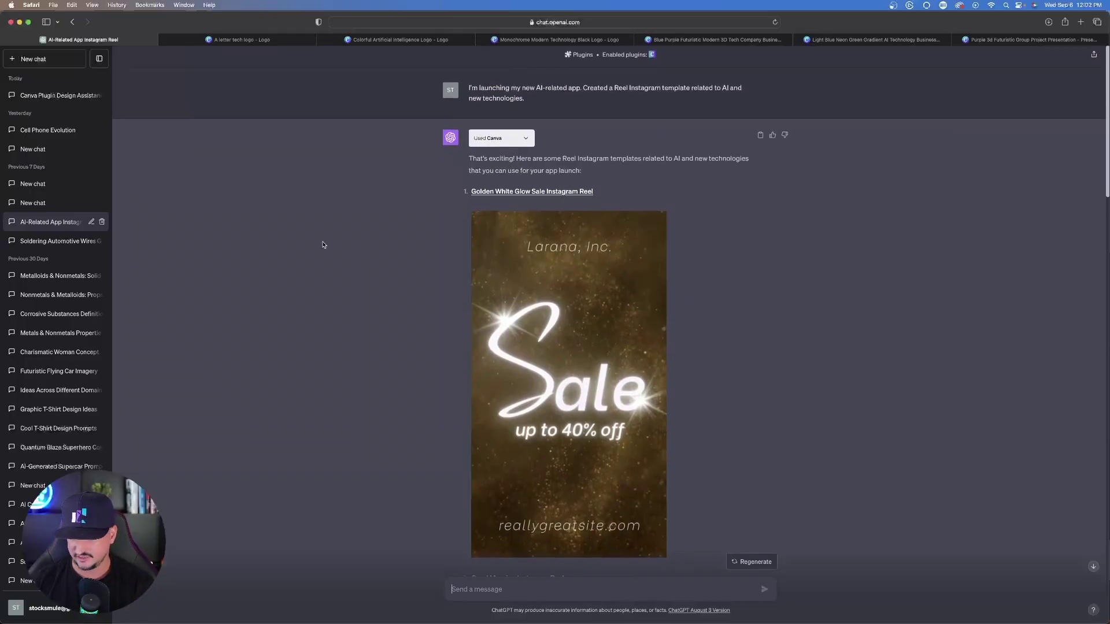
Step: Scroll through the Instagram story template replies down to the fifth, summer-sky quote design
{"action": "scroll", "coordinate": [341, 238], "scroll_direction": "down", "scroll_amount": 15}
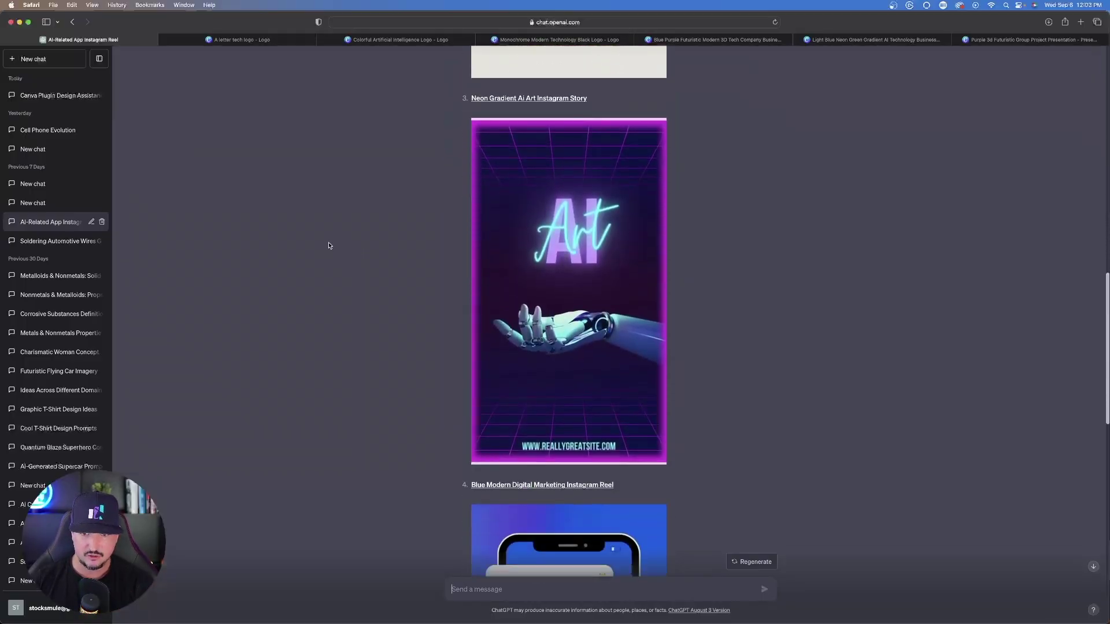
{"action": "scroll", "coordinate": [482, 245], "scroll_direction": "down", "scroll_amount": 12}
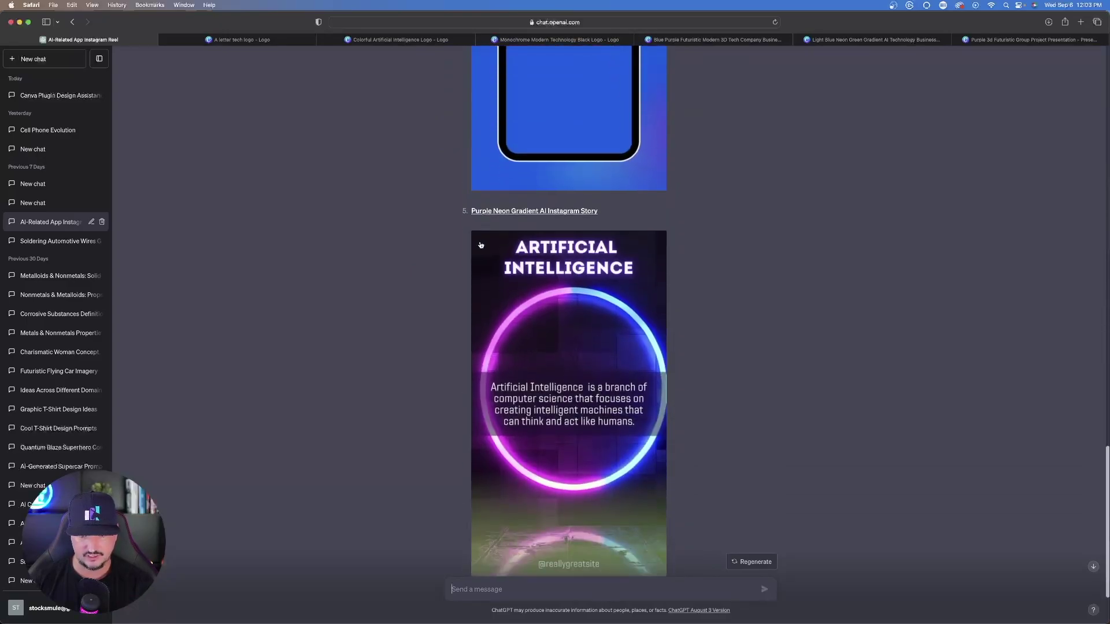
{"action": "scroll", "coordinate": [424, 247], "scroll_direction": "up", "scroll_amount": 6}
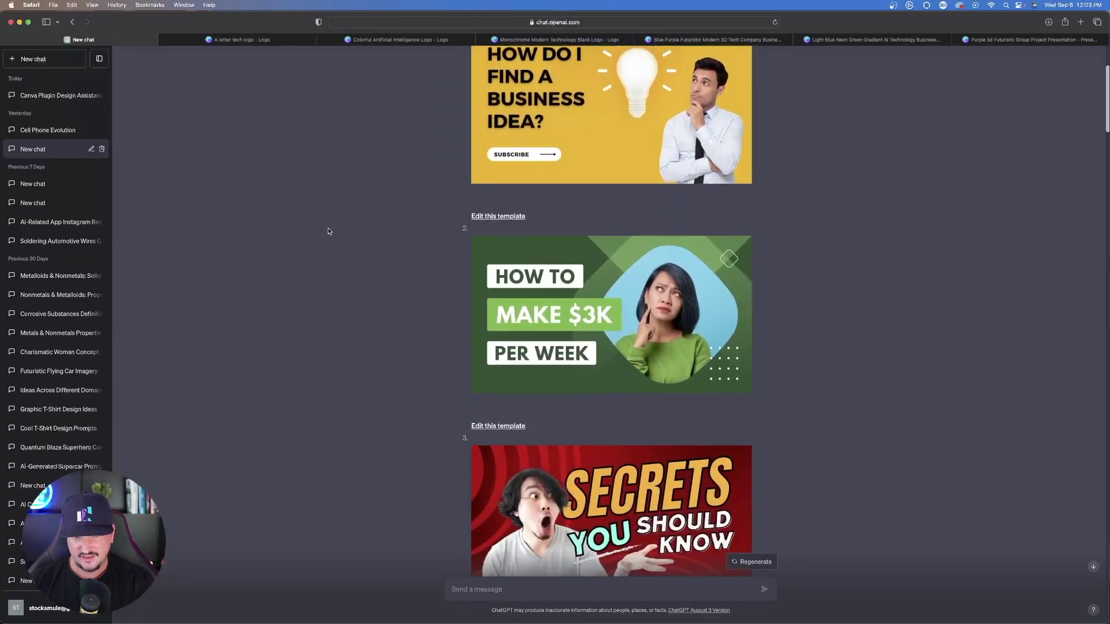
{"action": "scroll", "coordinate": [327, 230], "scroll_direction": "down", "scroll_amount": 1}
{"action": "scroll", "coordinate": [322, 239], "scroll_direction": "down", "scroll_amount": 7}
{"action": "scroll", "coordinate": [322, 239], "scroll_direction": "down", "scroll_amount": 10}
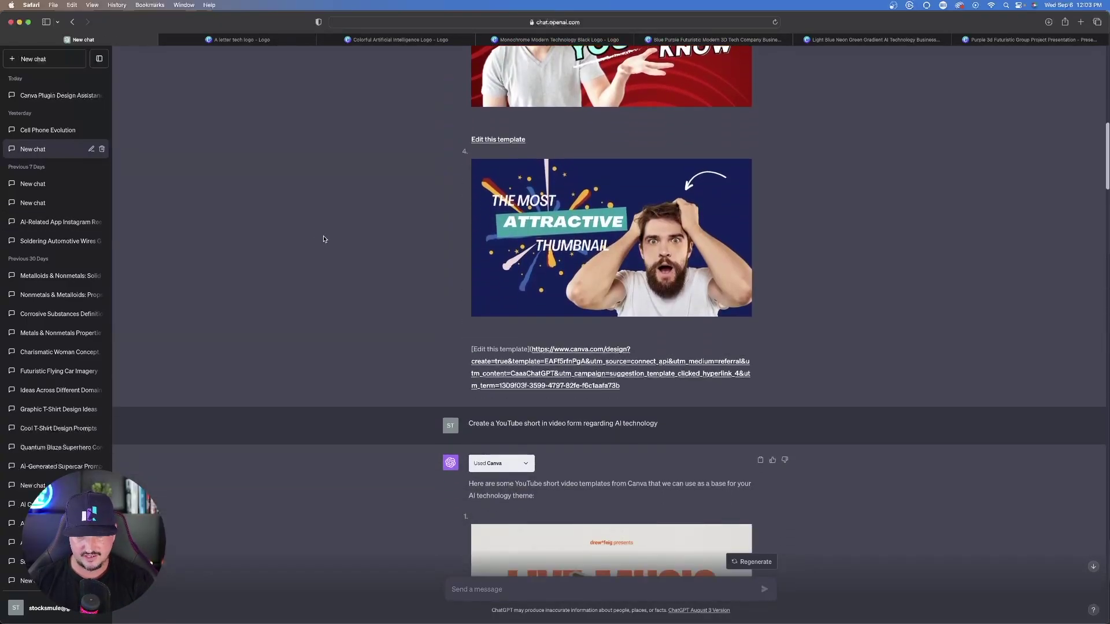
{"action": "scroll", "coordinate": [337, 302], "scroll_direction": "down", "scroll_amount": 20}
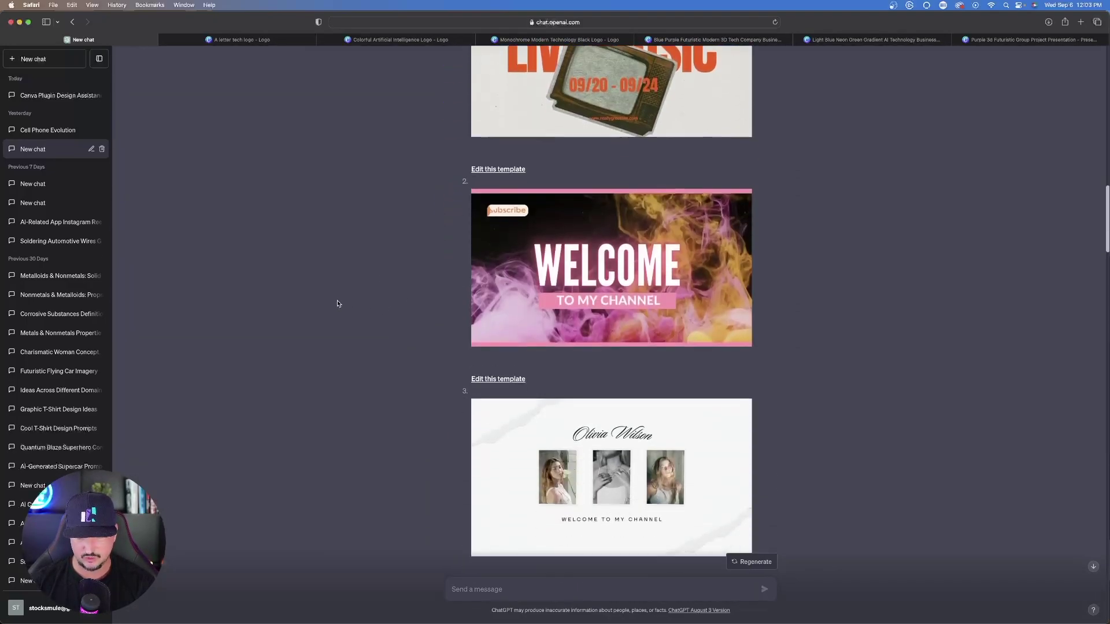
{"action": "scroll", "coordinate": [333, 296], "scroll_direction": "down", "scroll_amount": 7}
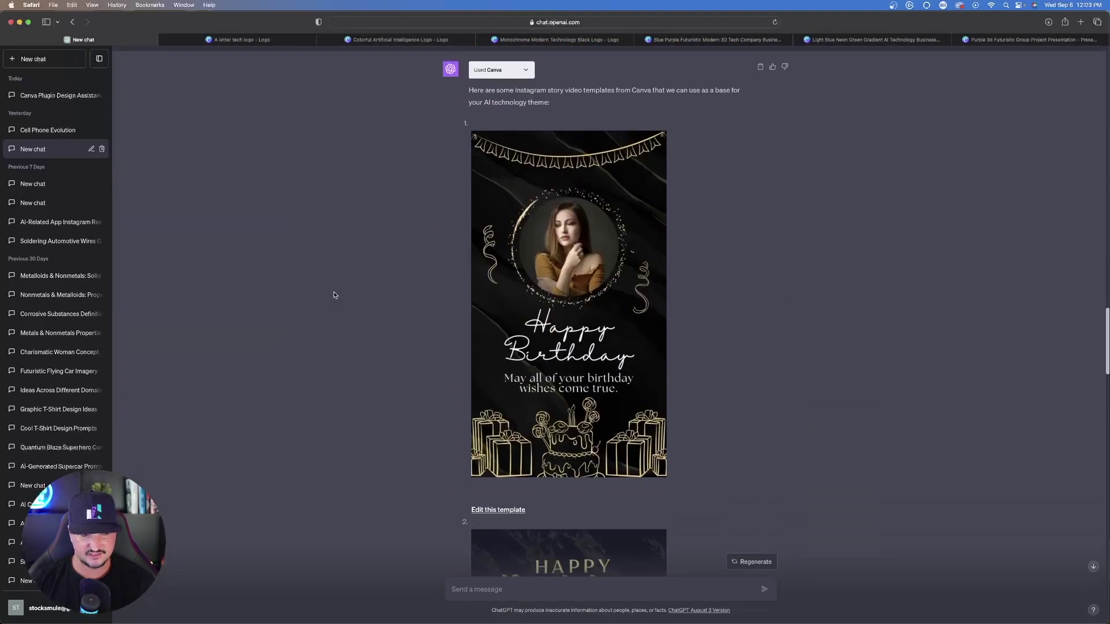
{"action": "scroll", "coordinate": [334, 295], "scroll_direction": "down", "scroll_amount": 3}
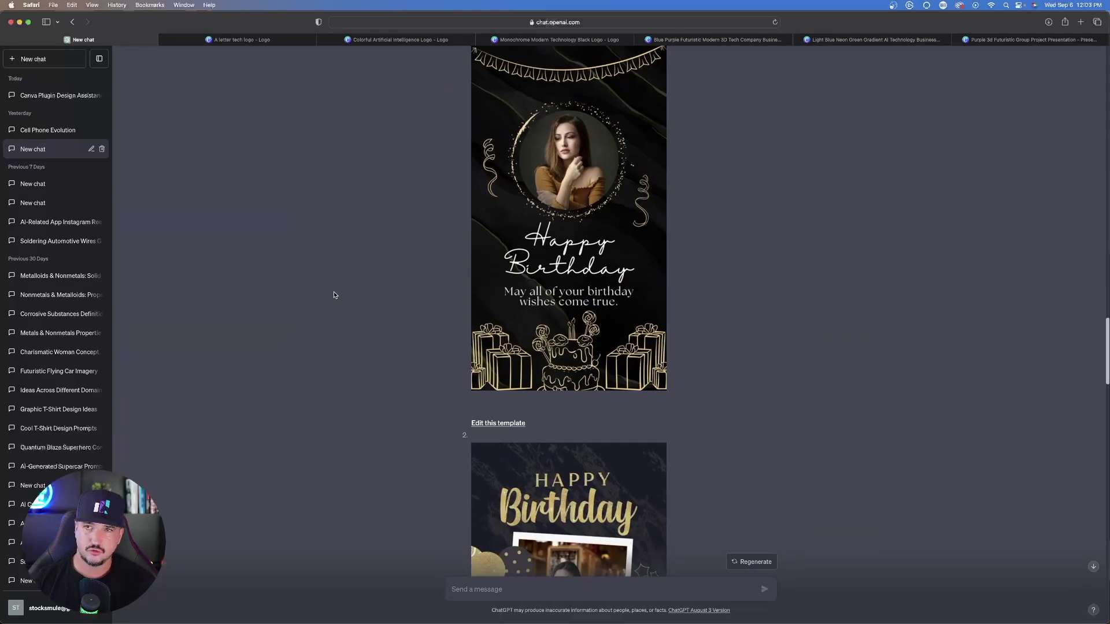
{"action": "scroll", "coordinate": [335, 294], "scroll_direction": "down", "scroll_amount": 10}
{"action": "scroll", "coordinate": [336, 295], "scroll_direction": "down", "scroll_amount": 20}
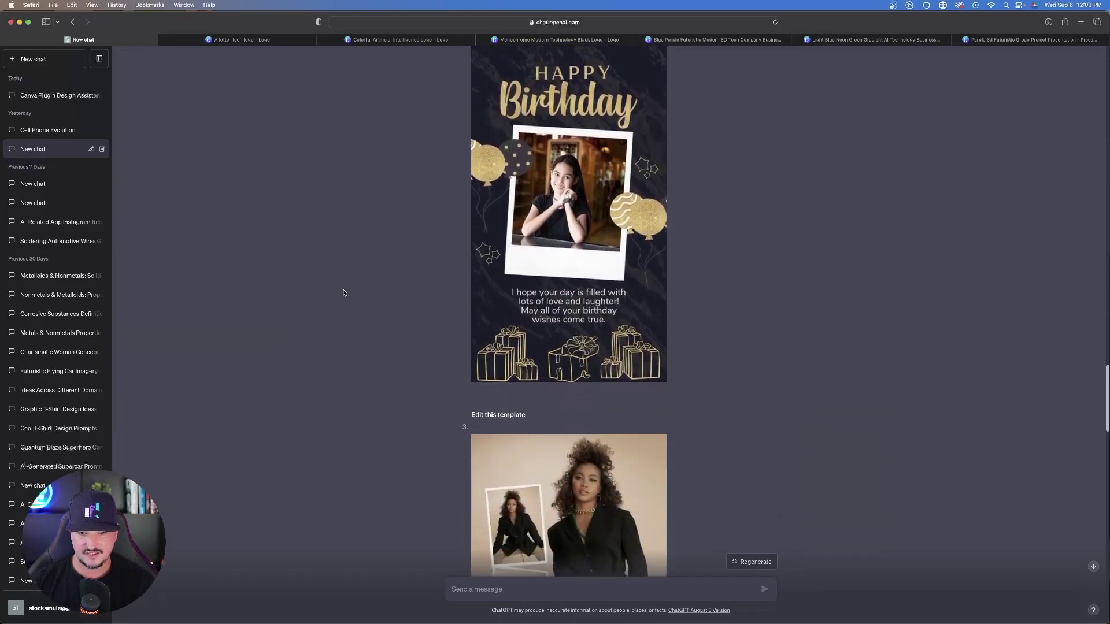
{"action": "scroll", "coordinate": [347, 275], "scroll_direction": "down", "scroll_amount": 10}
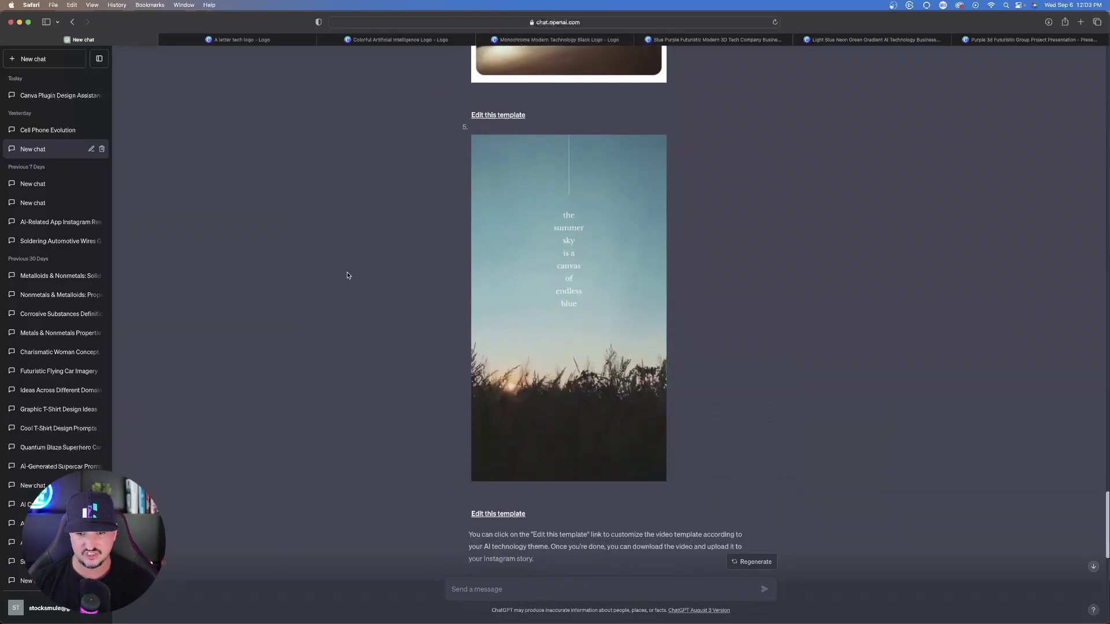
{"action": "scroll", "coordinate": [496, 243], "scroll_direction": "up", "scroll_amount": 5}
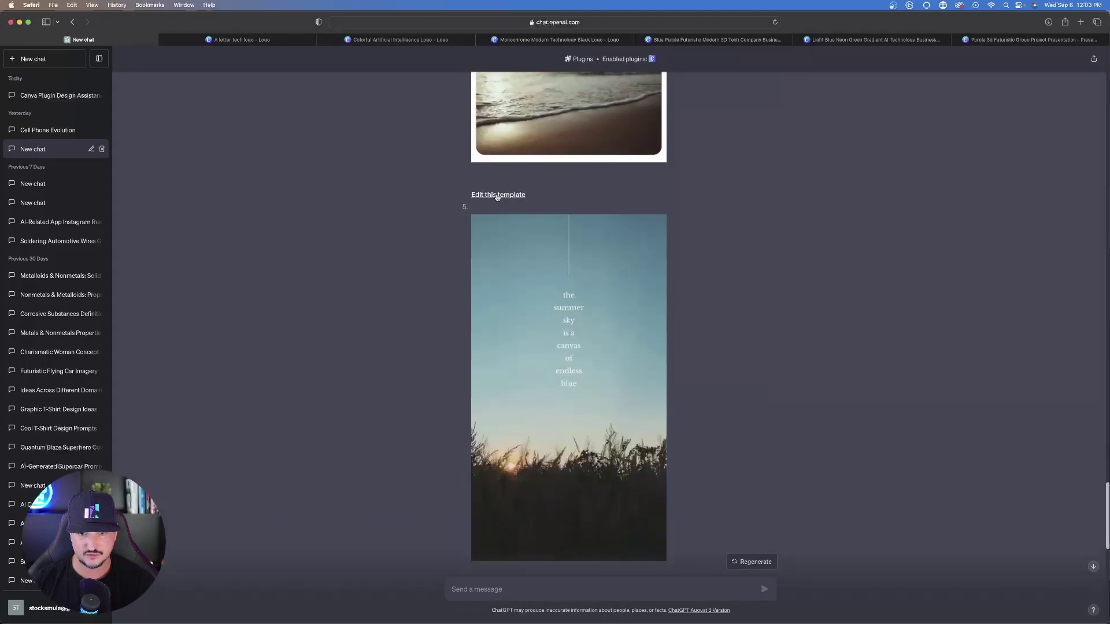
Step: Open the summer-sky quote template in Canva and play the video in full-screen preview
{"action": "left_click", "coordinate": [497, 195]}
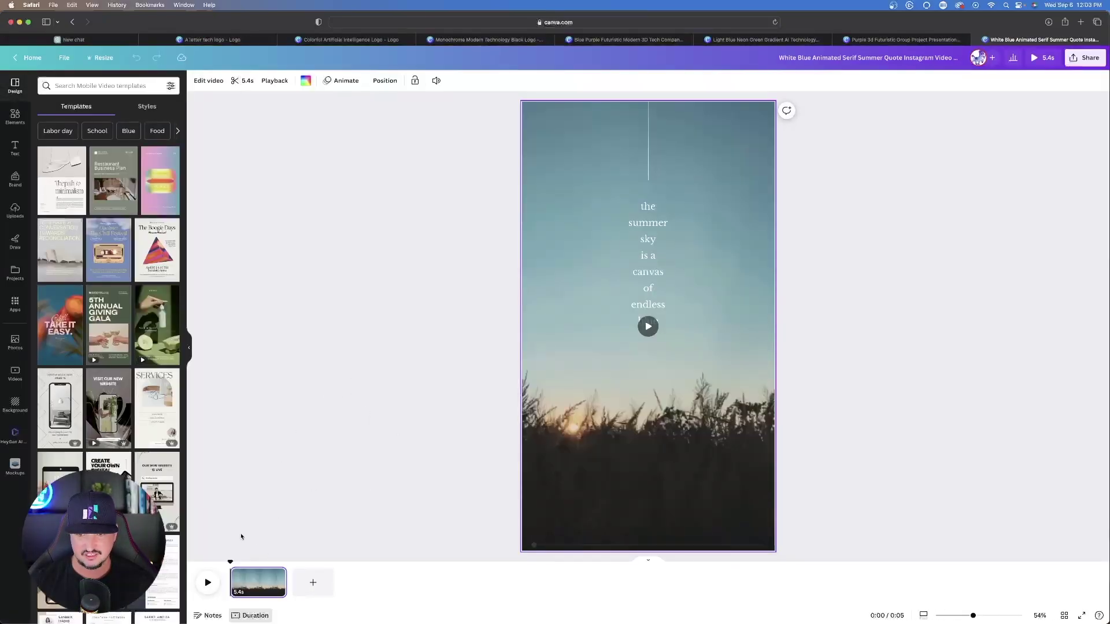
{"action": "left_click", "coordinate": [207, 583]}
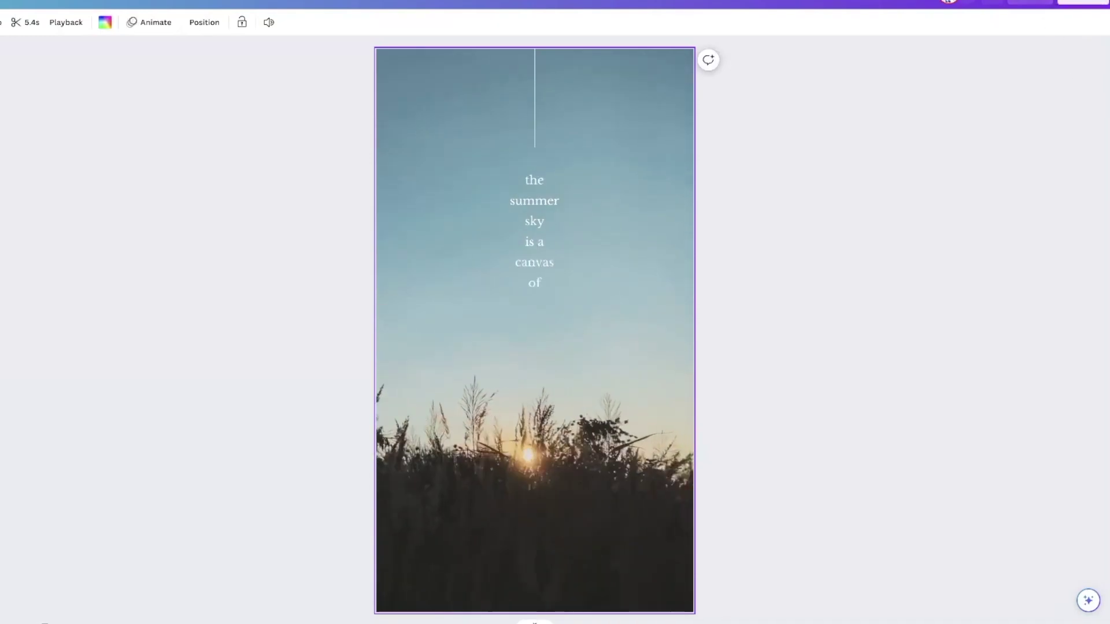
{"action": "key", "text": "super+alt+p"}
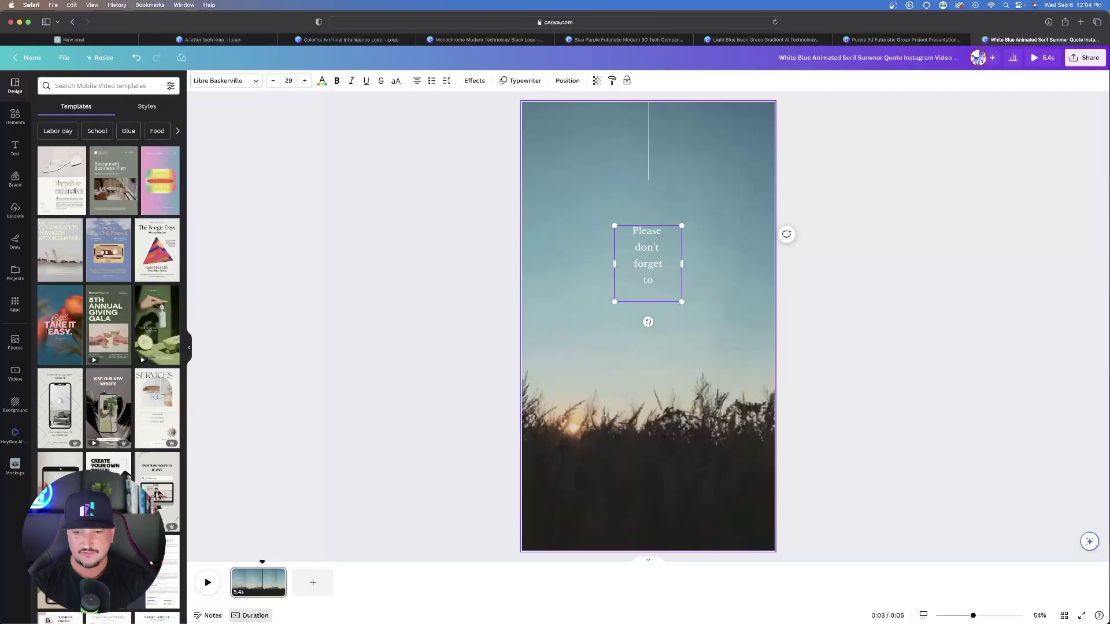
Step: Change the quote to "Please don't forget to subscribe." and preview the edited video
{"action": "type", "text": "scribe."}
{"action": "left_click", "coordinate": [981, 268]}
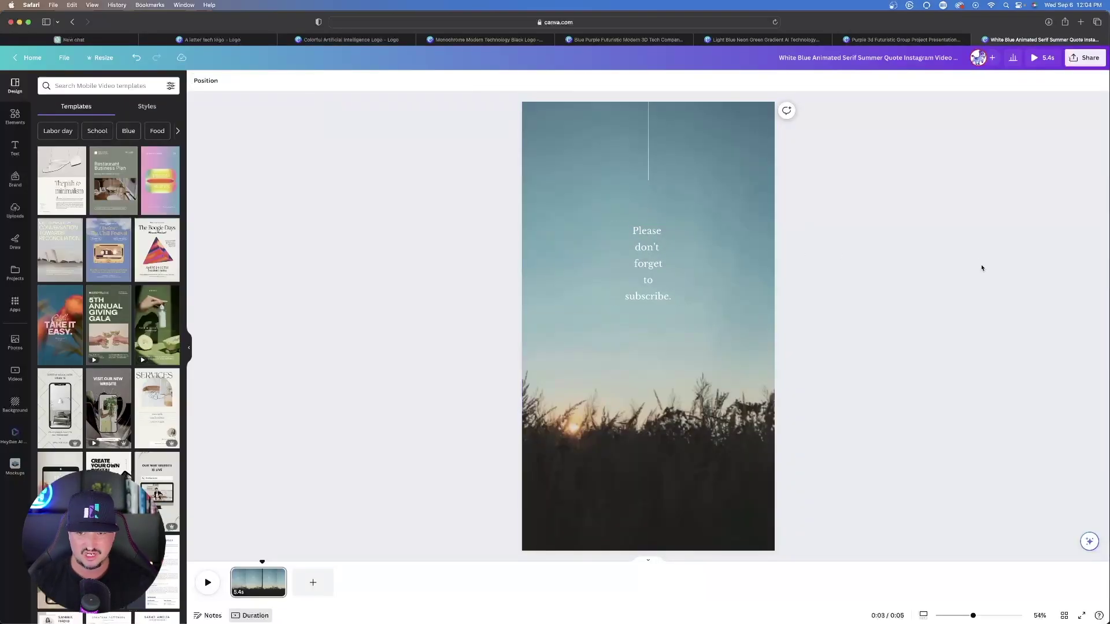
{"action": "left_click", "coordinate": [1045, 58]}
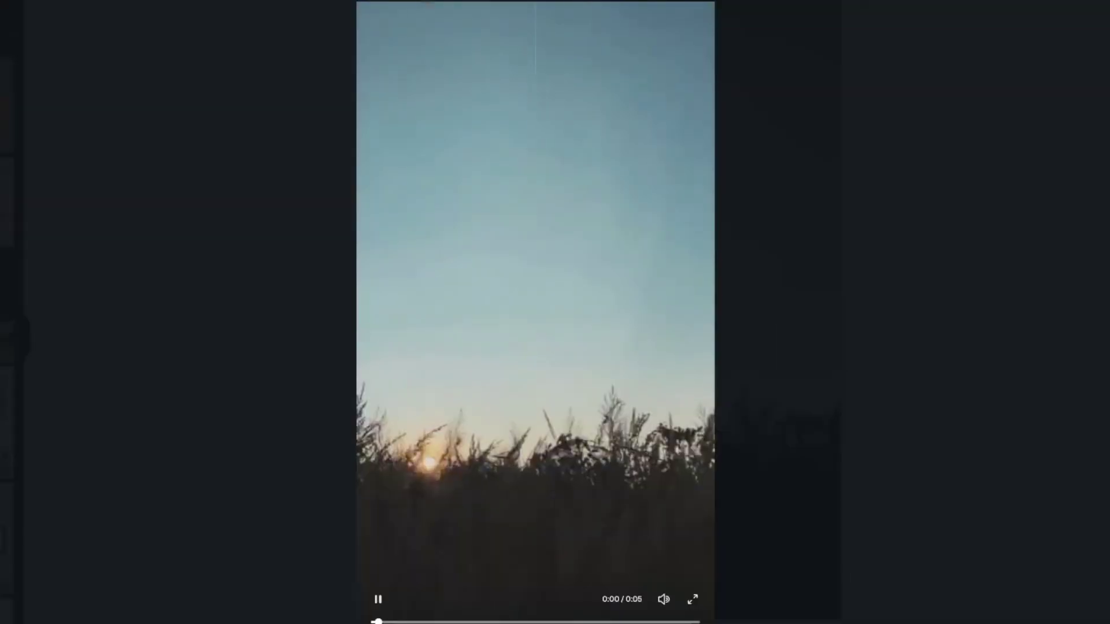